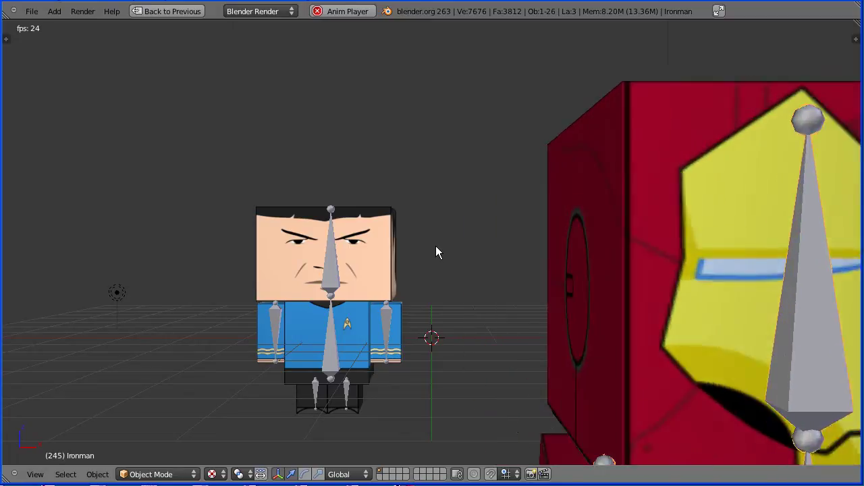
Step: Stop the example scene's animation playback, leaving it at frame 39
key("alt+a")
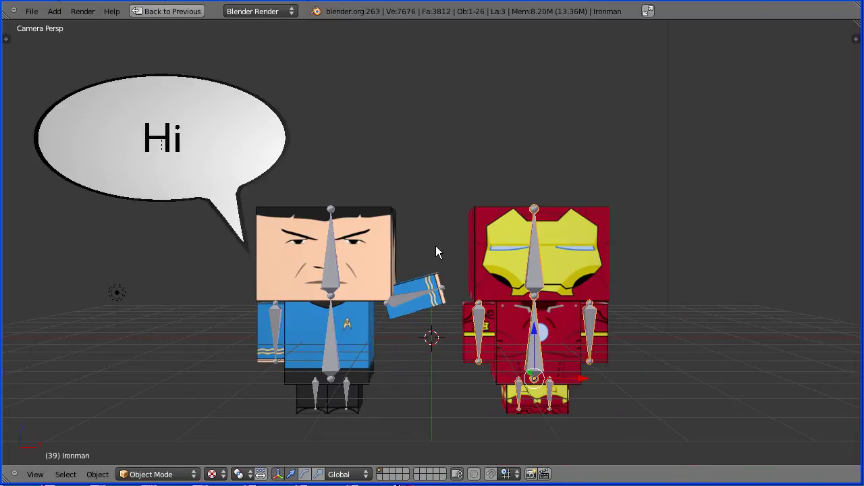
Step: Reload the start-up file and delete the default cube
left_click(32, 11)
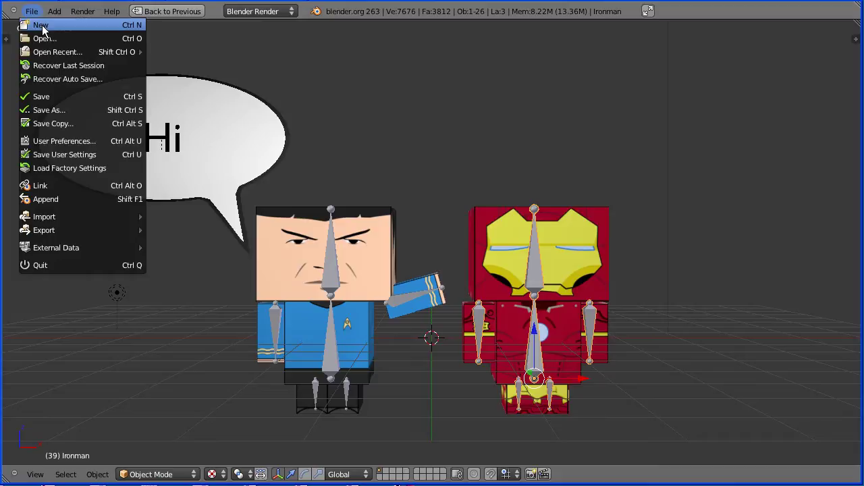
left_click(43, 27)
left_click(54, 37)
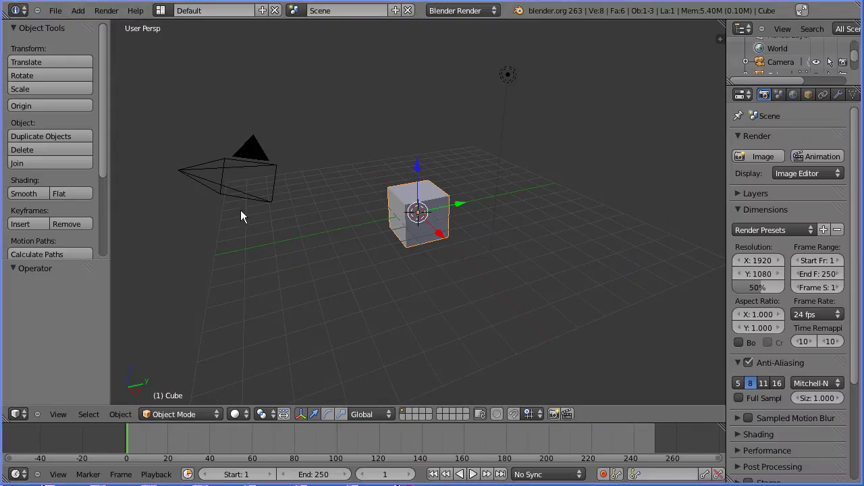
left_click(76, 149)
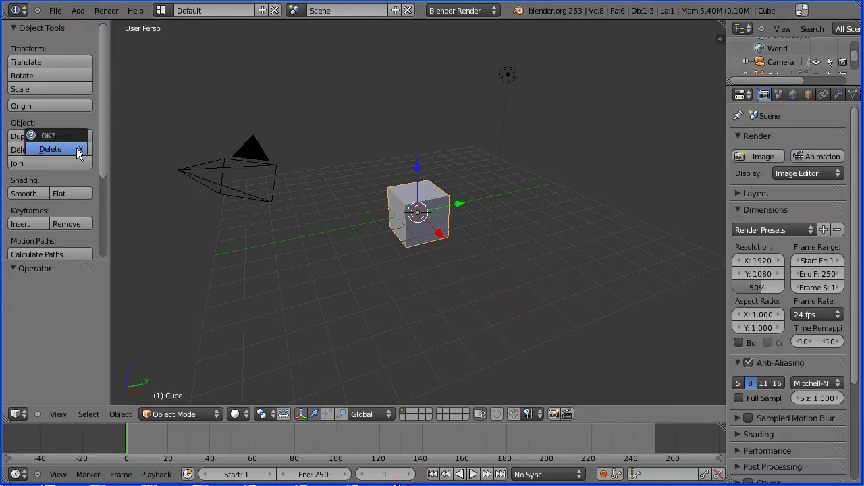
left_click(76, 148)
Step: Add a circle mesh with 128 vertices, radius 2 and Ngon fill type
left_click(78, 10)
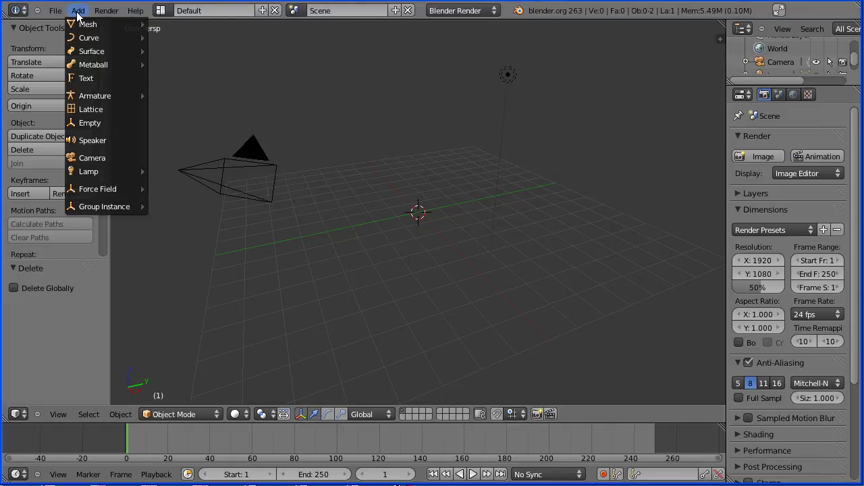
mouse_move(92, 25)
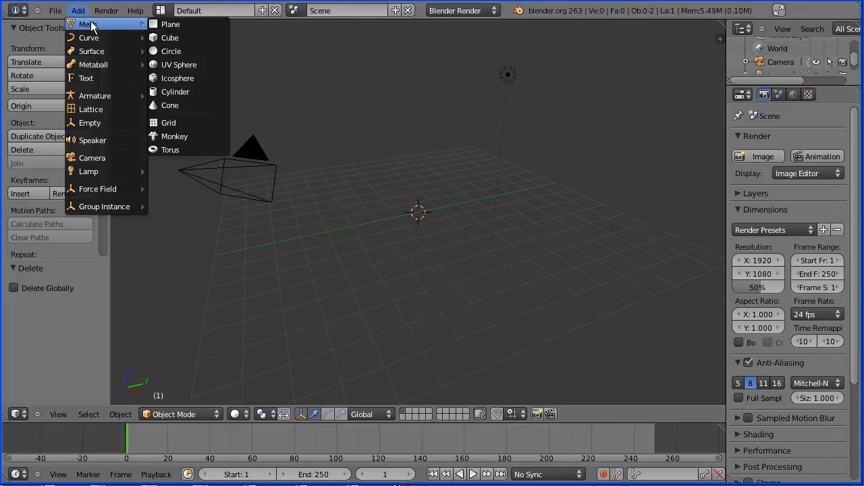
left_click(213, 52)
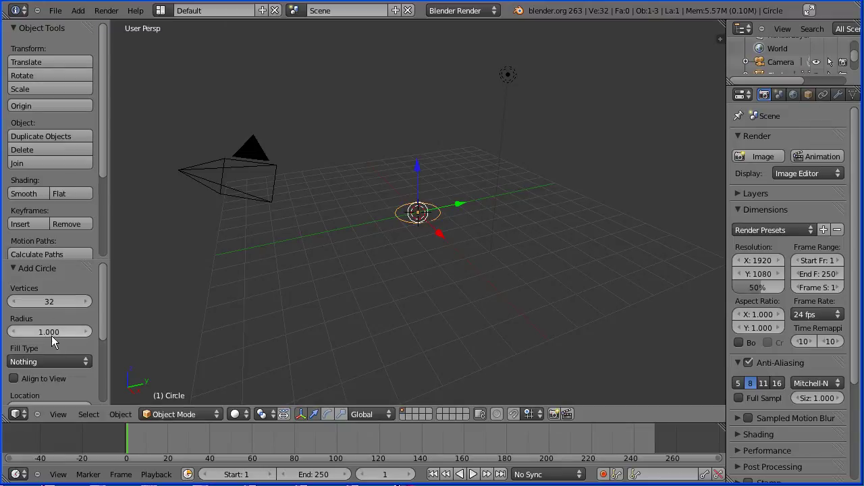
left_click(50, 304)
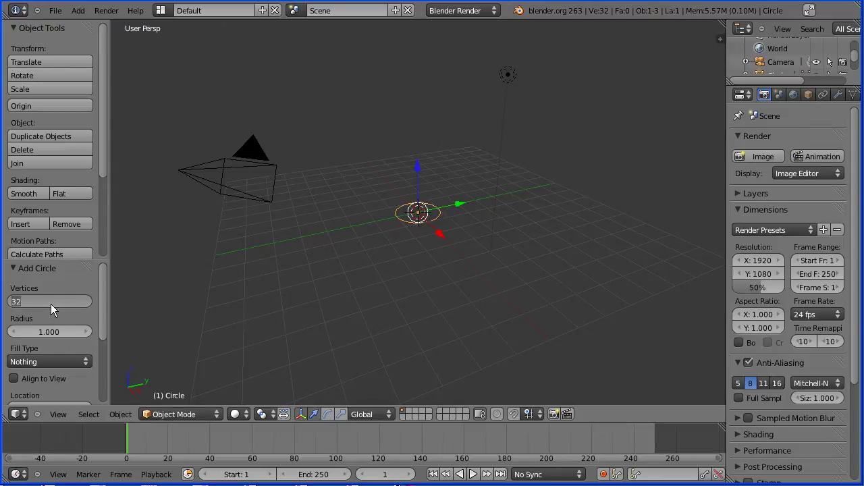
type("128")
left_click(56, 333)
type("2")
left_click(52, 361)
left_click(52, 361)
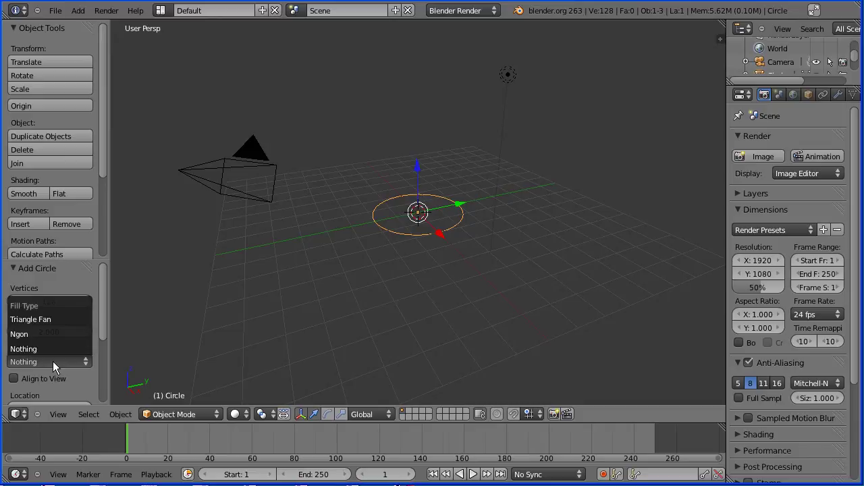
left_click(57, 337)
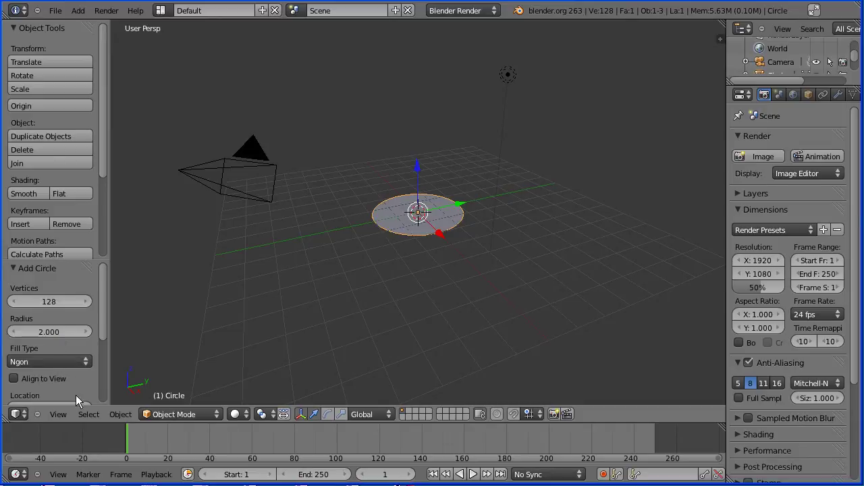
Step: Switch to top view and scale the circle to 0.5 along Y into an ellipse
left_click(54, 411)
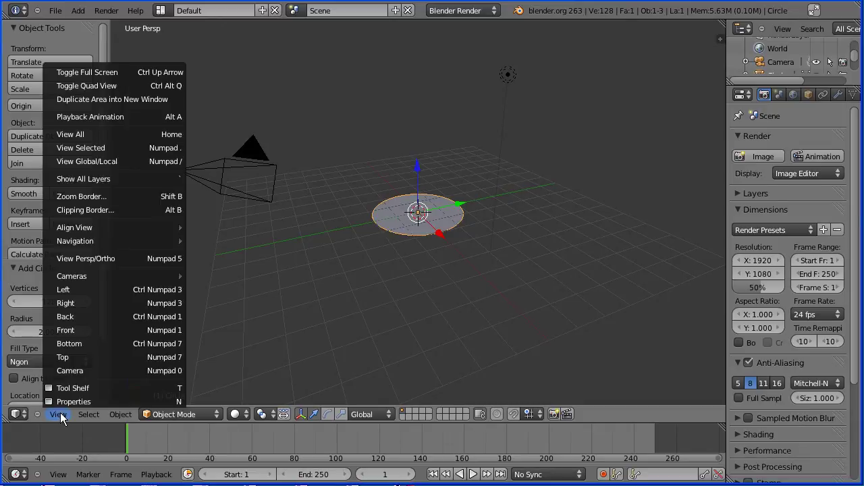
left_click(81, 355)
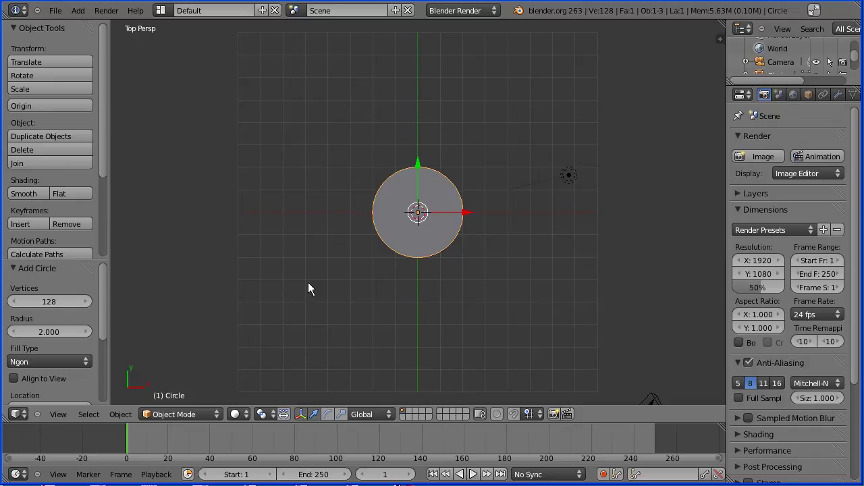
key("s")
type("y")
type("0.5")
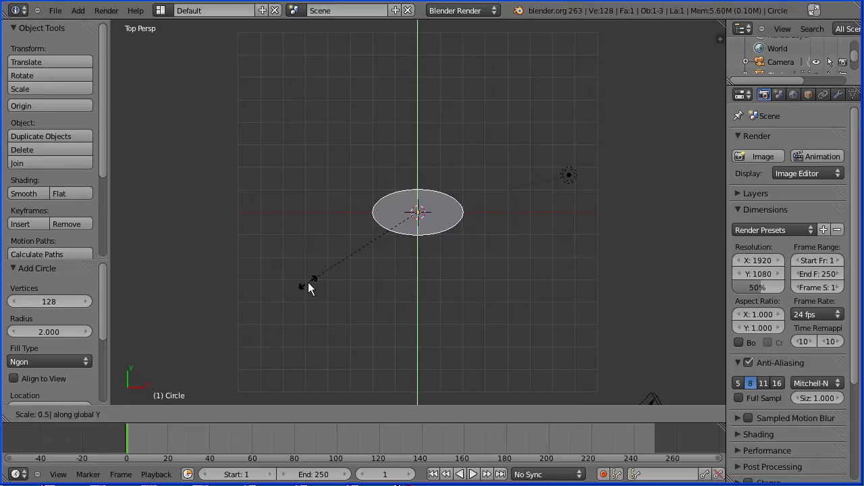
key("Return")
scroll(412, 315, "up", 7)
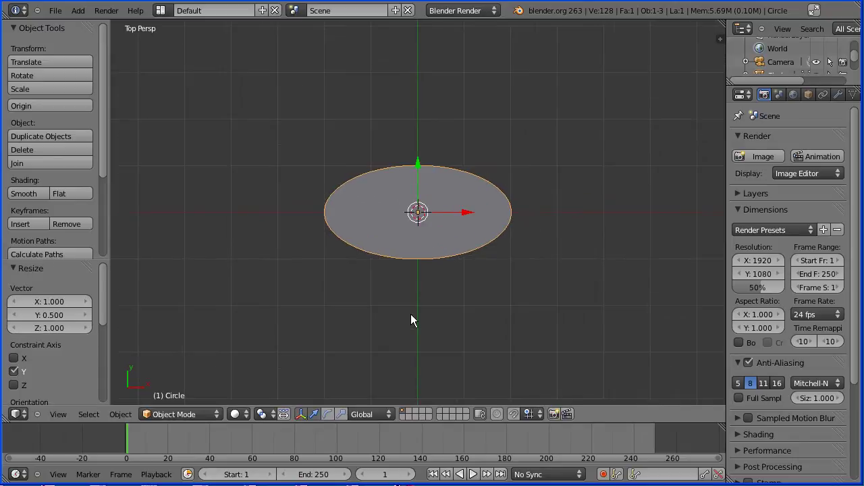
Step: Enter Edit Mode, select a vertex on the ellipse's bottom edge, and hide the transform widget
left_click(198, 417)
left_click(193, 387)
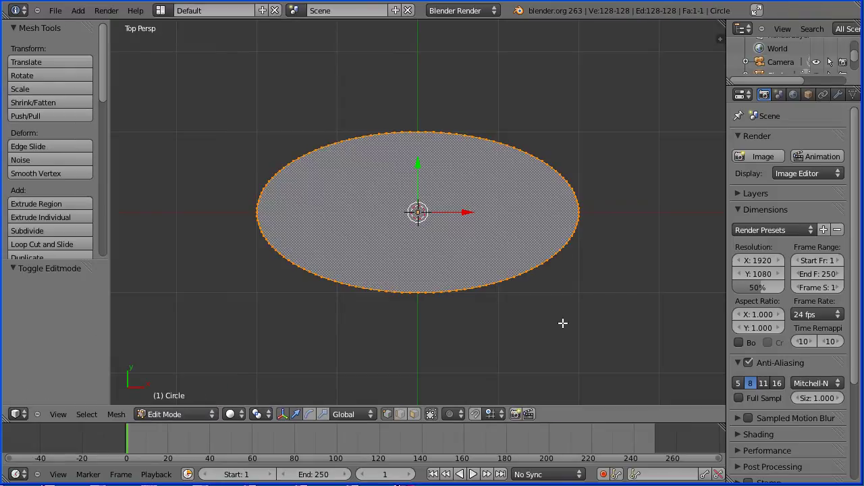
right_click(417, 293)
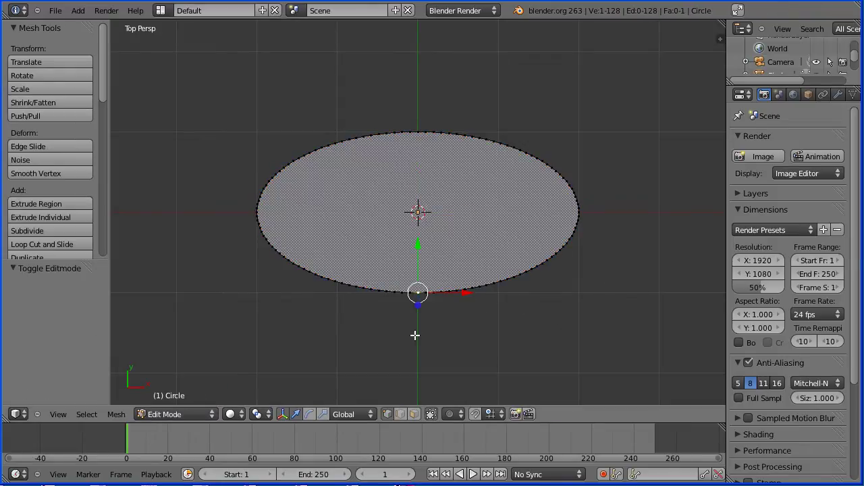
left_click(284, 416)
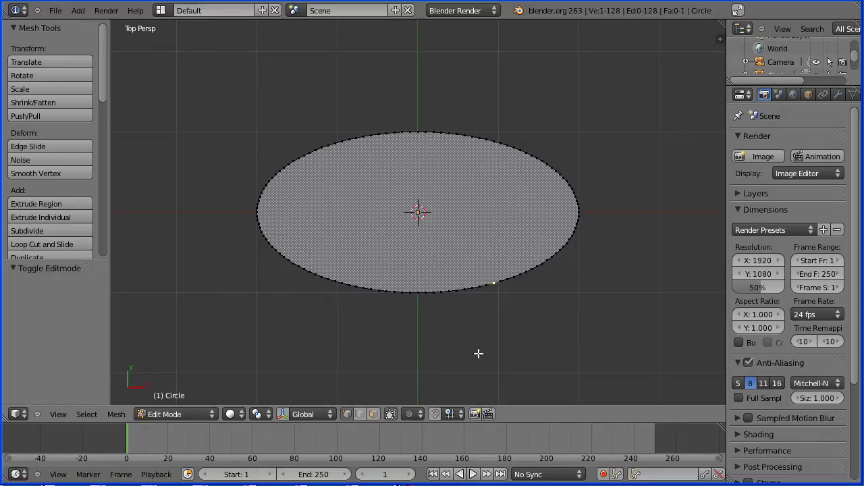
Step: Pull the bottom vertex down-right into a bubble tail with proportional editing on
left_click(408, 414)
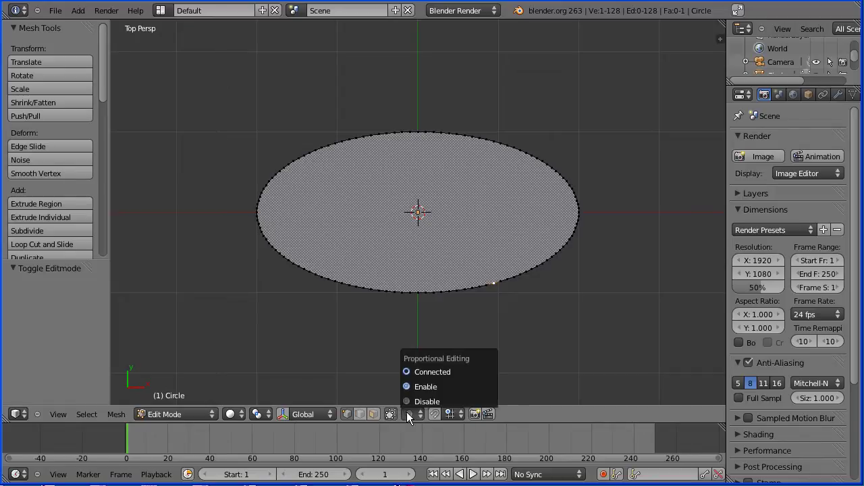
left_click(465, 389)
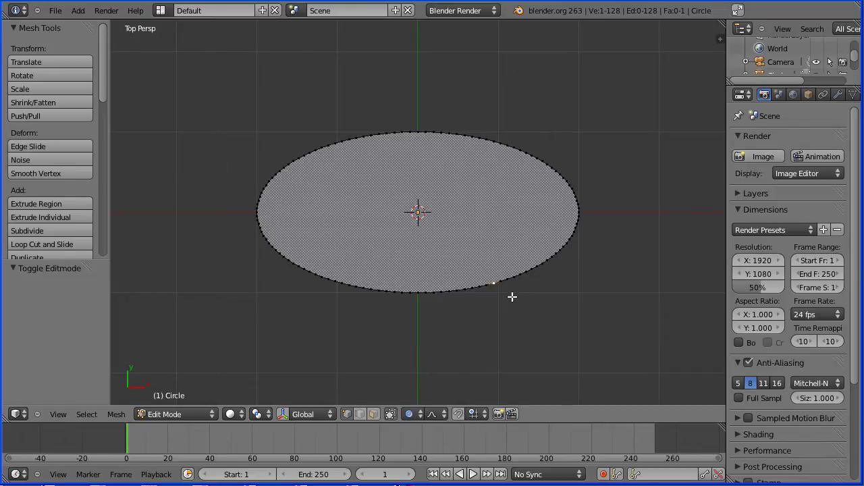
key("g")
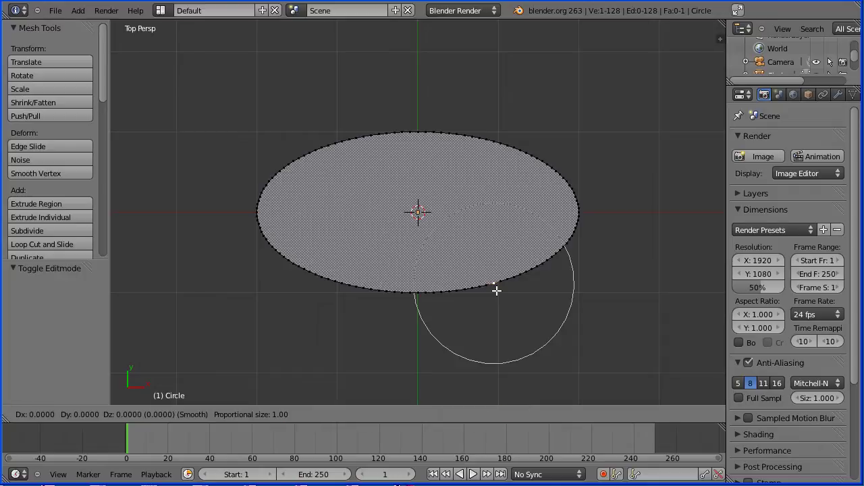
scroll(496, 290, "up", 6)
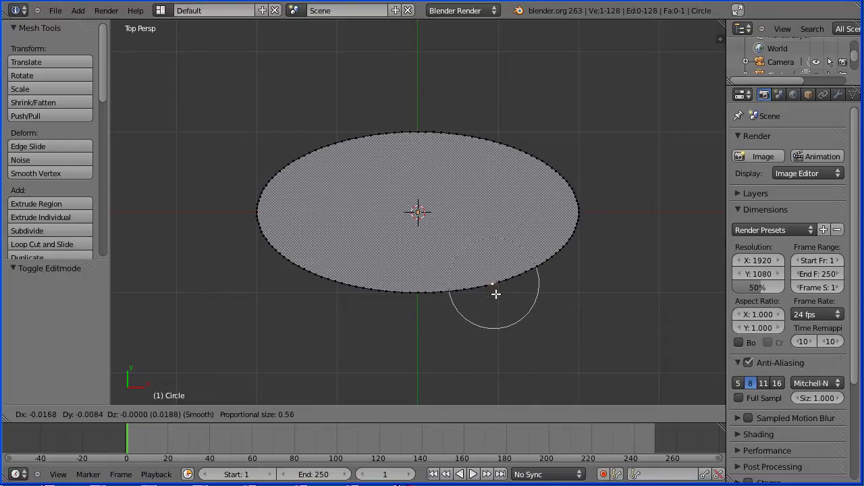
scroll(497, 290, "up", 5)
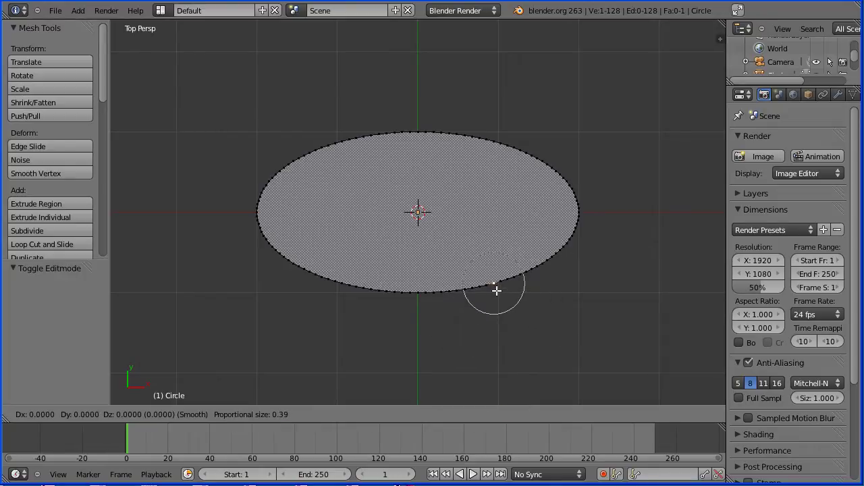
scroll(496, 290, "up", 1)
left_click_drag(497, 291, 527, 358)
Step: Turn off proportional editing and move the tail tip further down-right
left_click(410, 414)
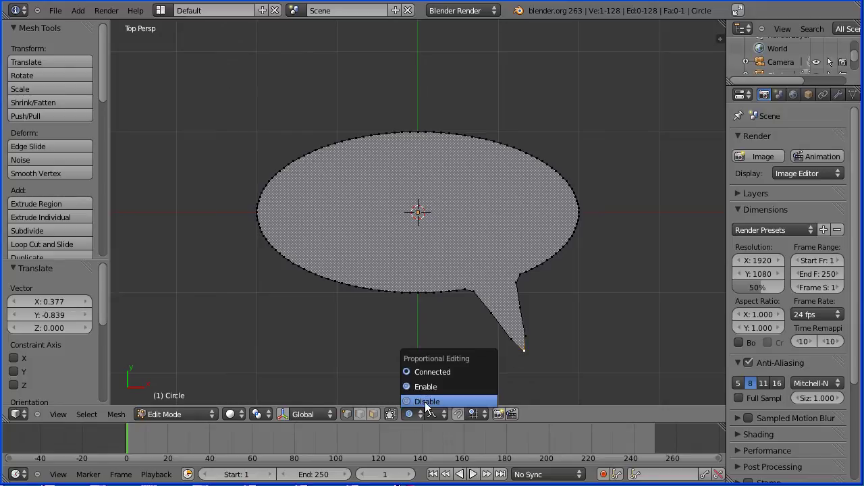
left_click(418, 402)
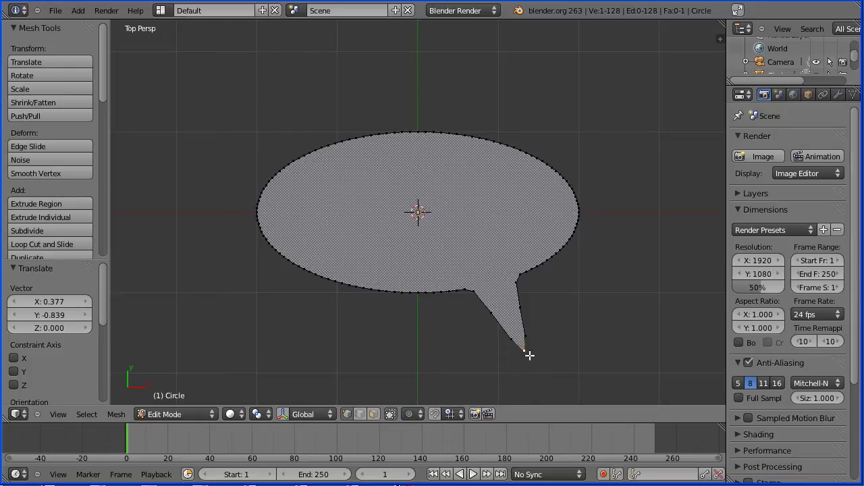
key("g")
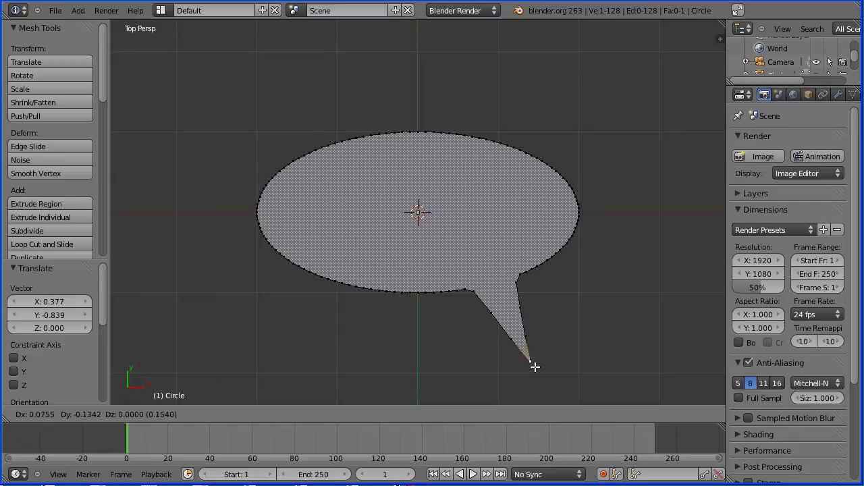
left_click(534, 367)
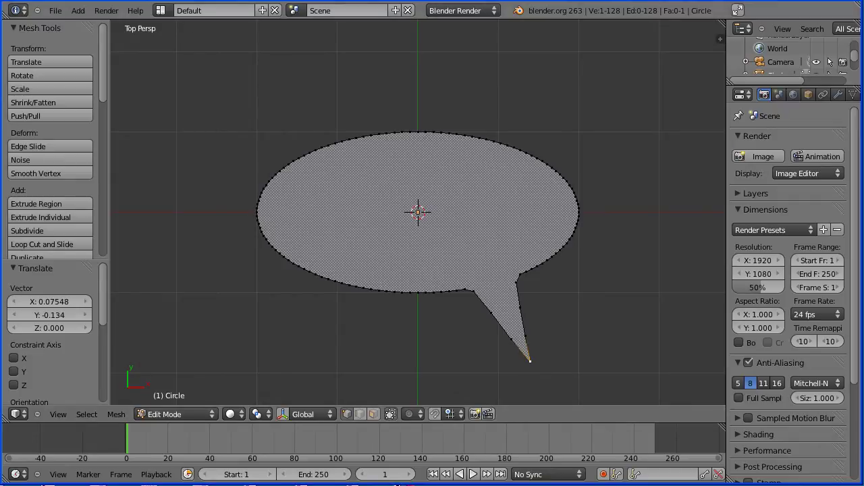
Step: Select all of the bubble and inset its faces with thickness 0.07 to form a border
key("Tab")
key("Tab")
left_click(87, 414)
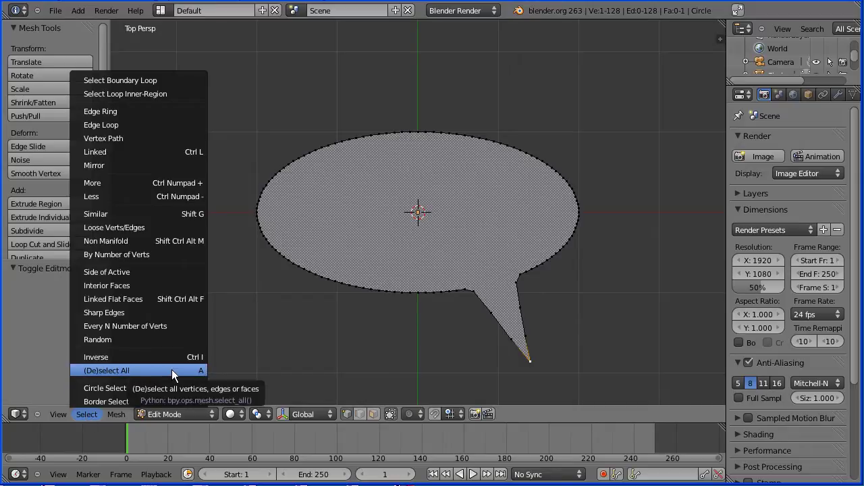
left_click(171, 369)
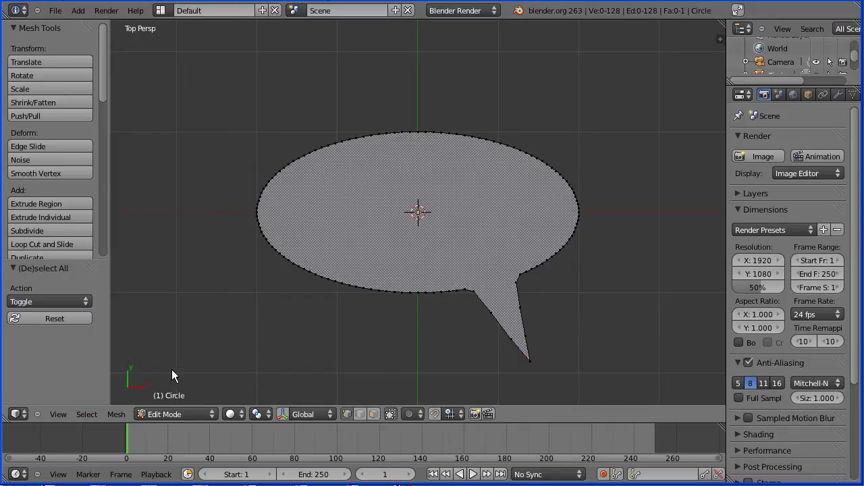
left_click(116, 414)
mouse_move(178, 195)
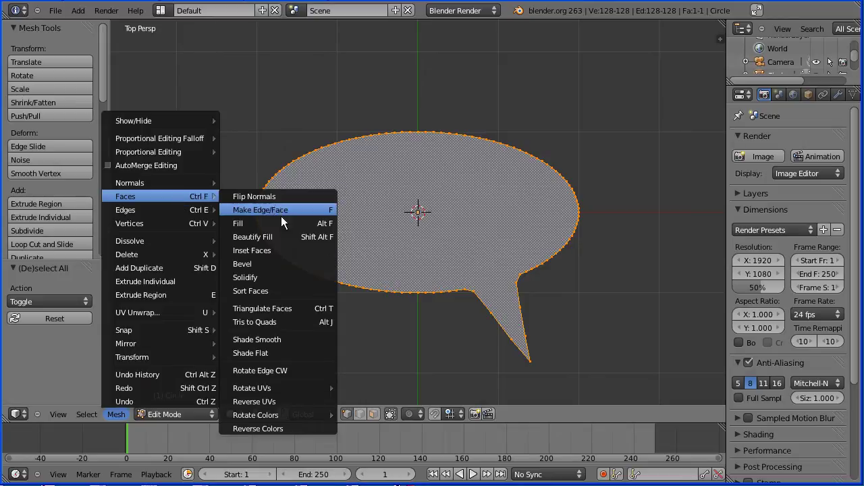
left_click(315, 253)
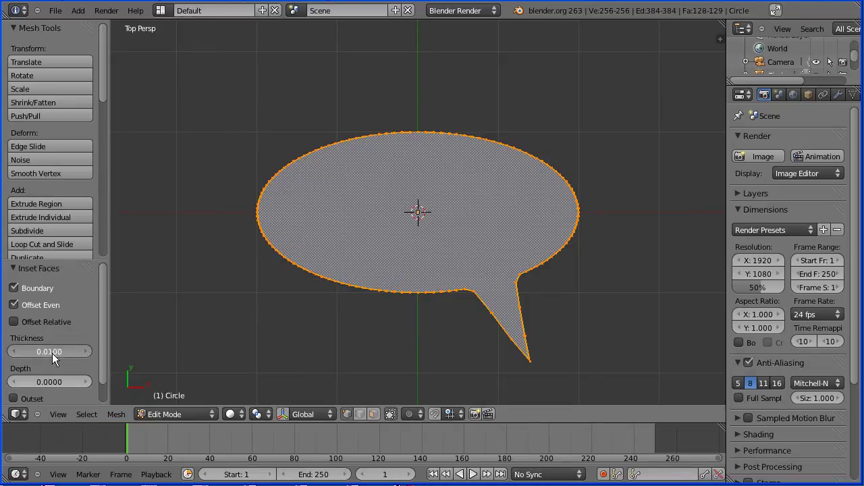
left_click_drag(53, 354, 76, 354)
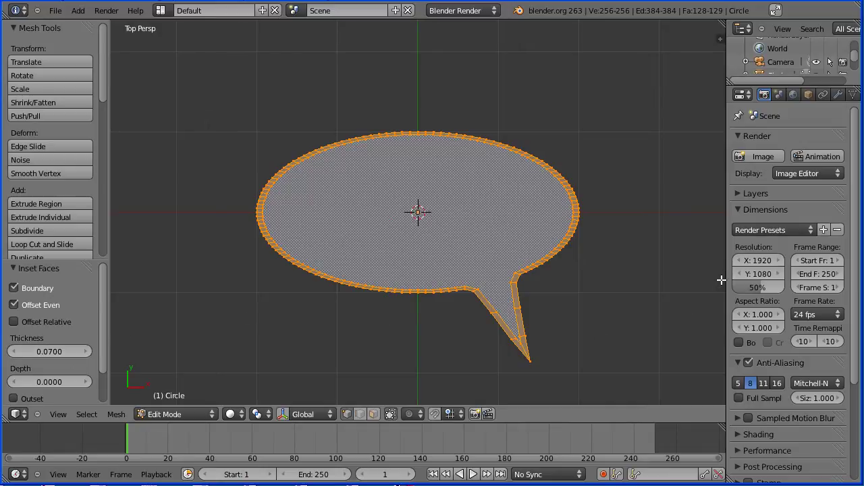
left_click_drag(724, 277, 700, 285)
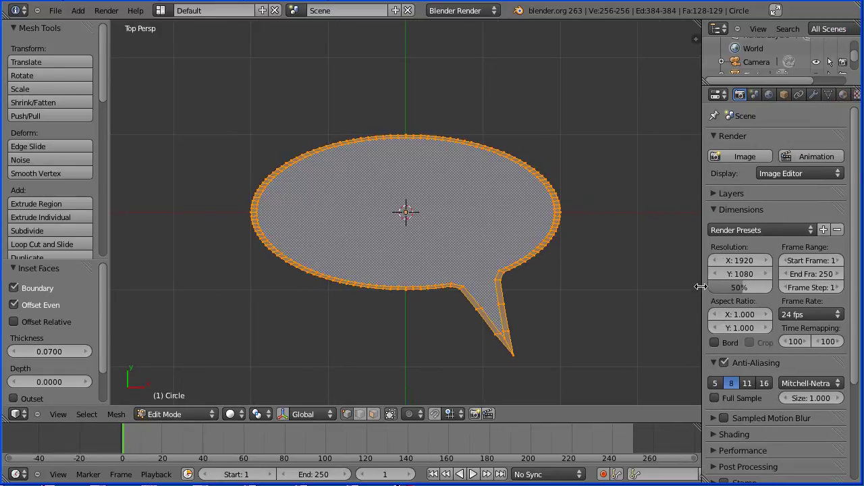
Step: Create a new material named 'black' with a pure black diffuse colour
left_click(842, 94)
left_click(744, 202)
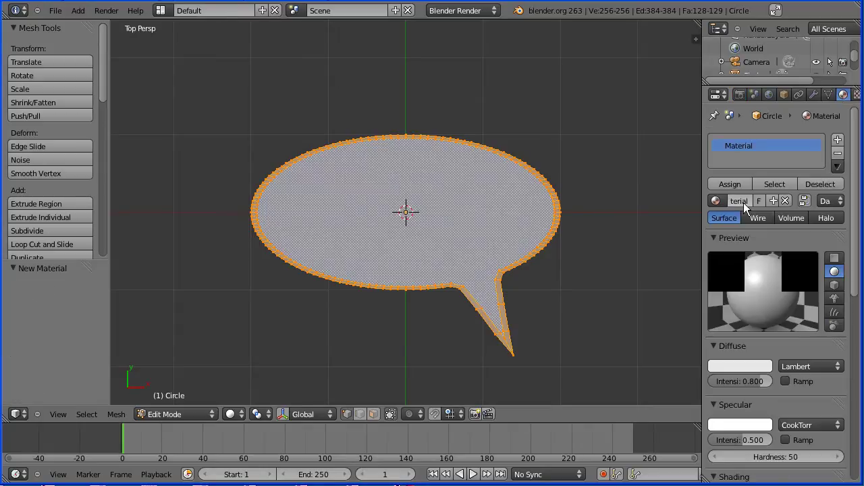
type("black")
key("Return")
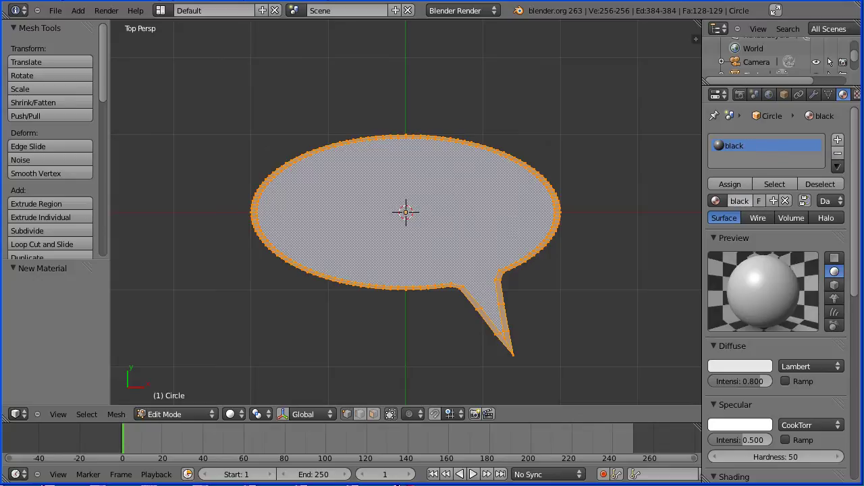
left_click(746, 365)
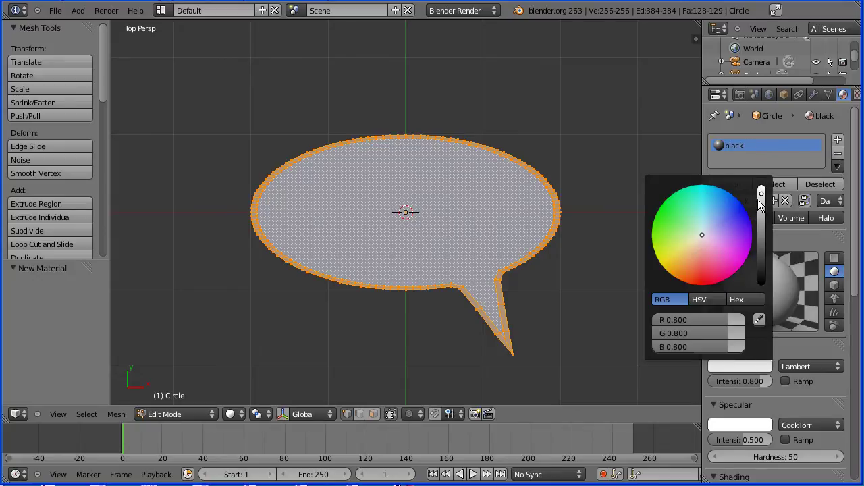
left_click_drag(759, 203, 761, 295)
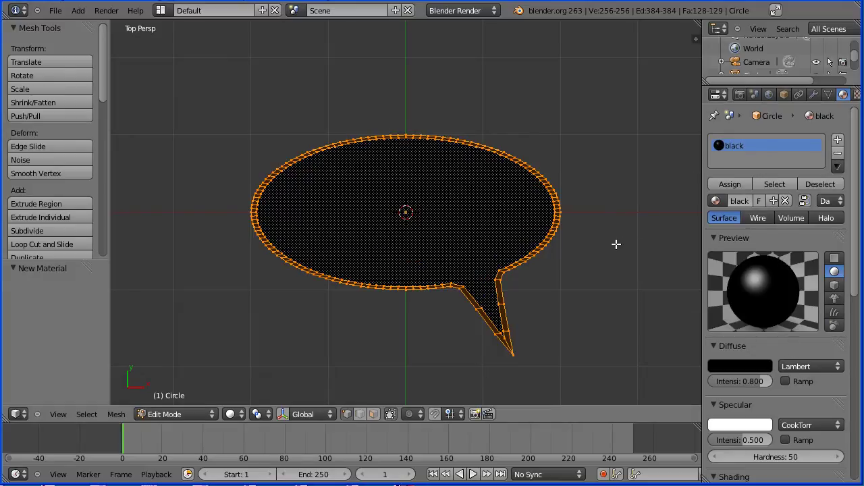
Step: Select the bubble's inner face and assign it a new pure white material named 'white'
left_click(375, 416)
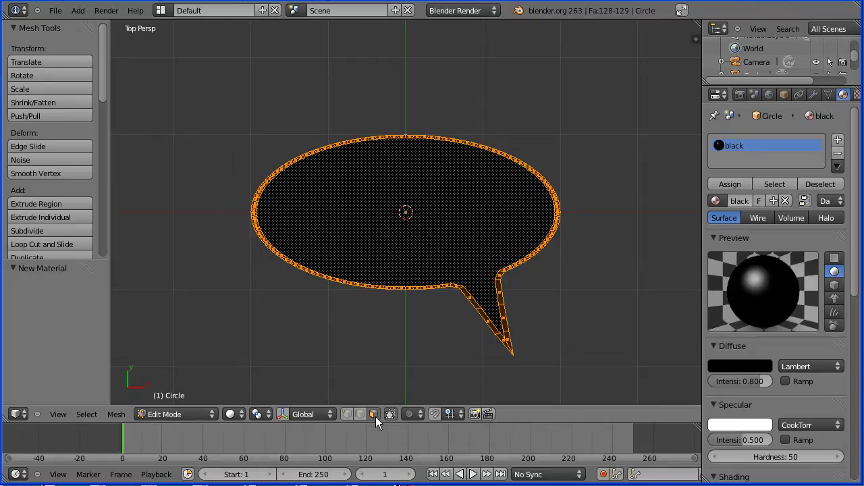
right_click(457, 248)
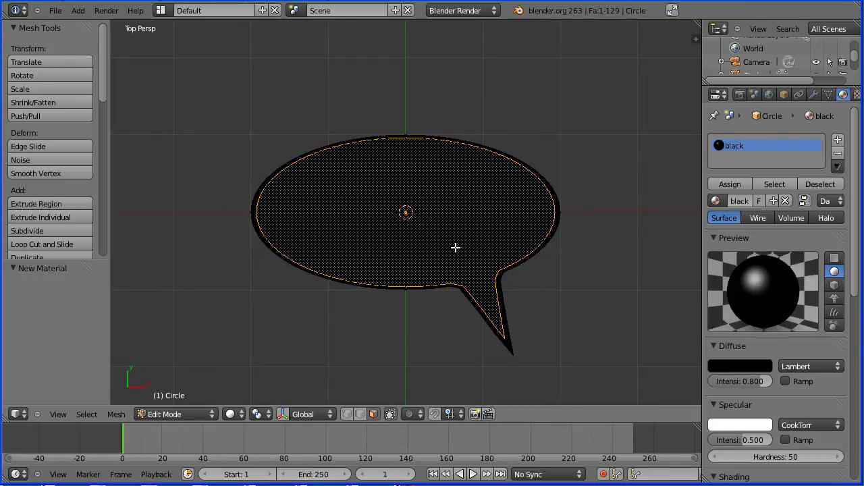
left_click(837, 141)
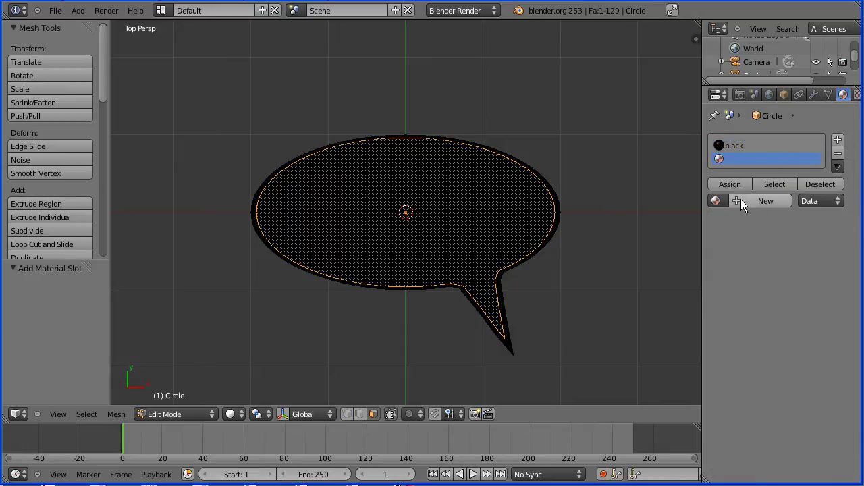
left_click(741, 201)
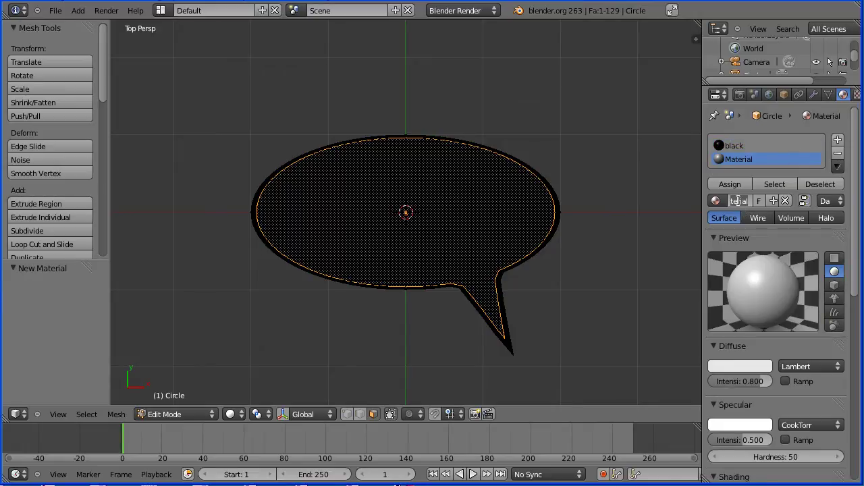
type("white")
key("Return")
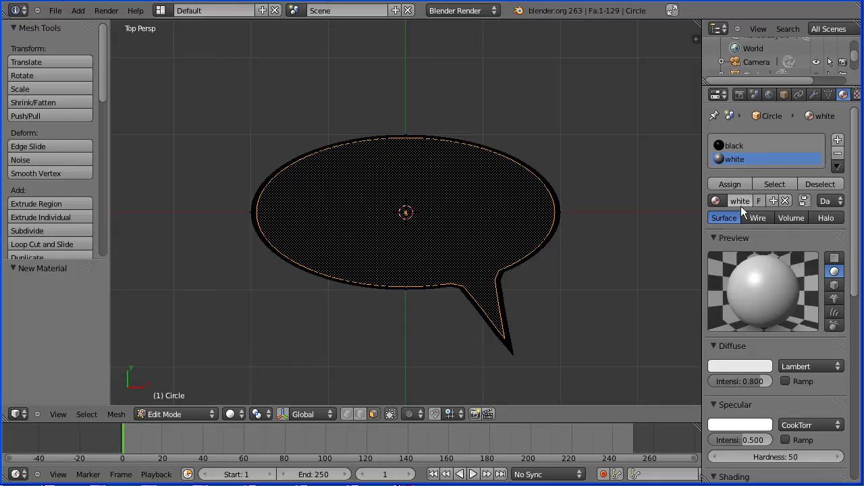
left_click(751, 365)
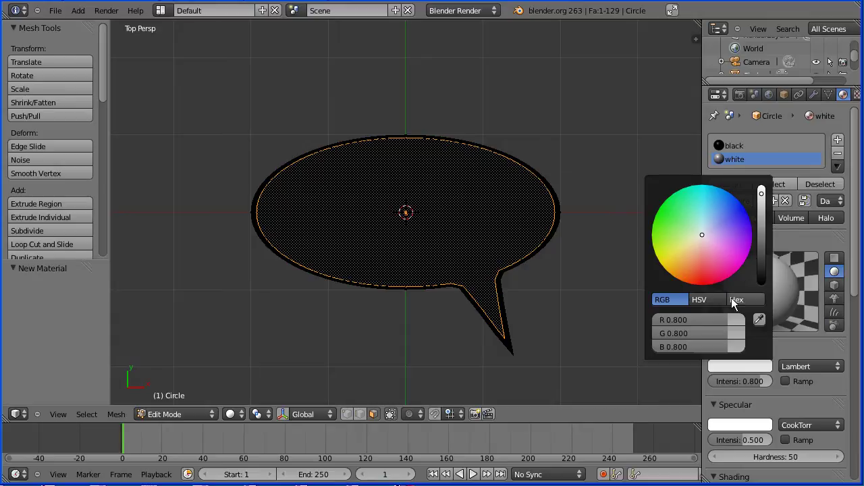
left_click_drag(763, 194, 762, 184)
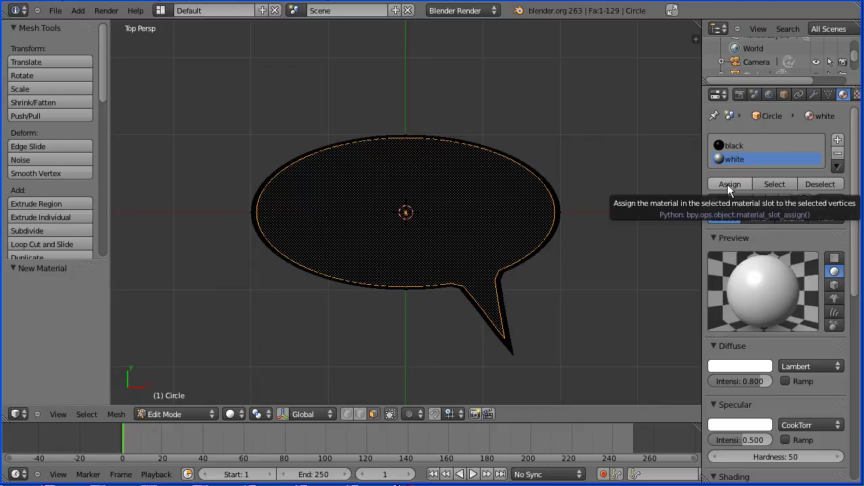
left_click(728, 185)
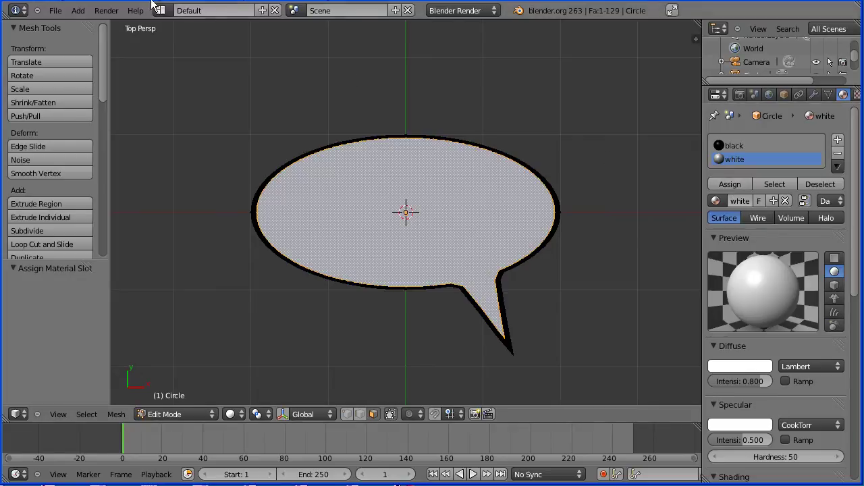
key("Tab")
key("Tab")
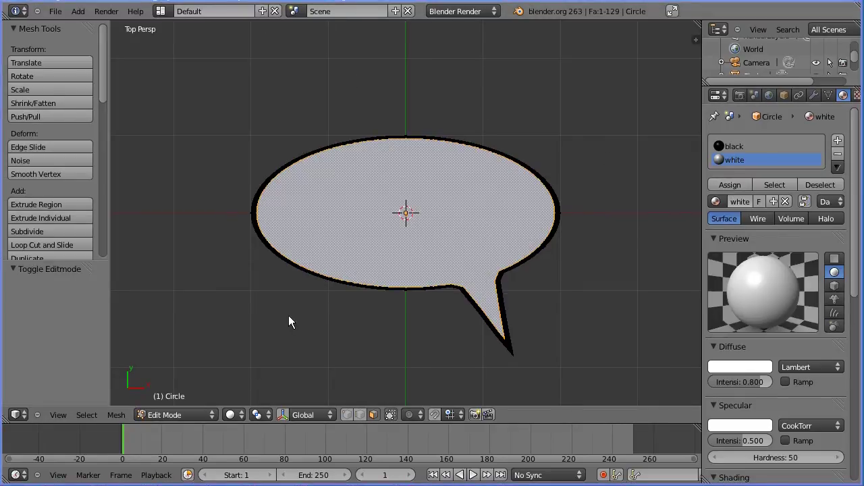
Step: Return to Object Mode and add a text object over the bubble
left_click(179, 415)
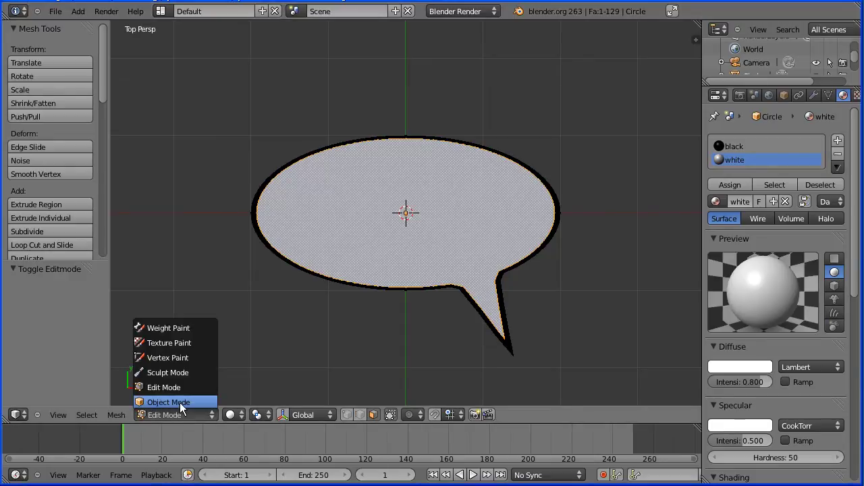
left_click(169, 403)
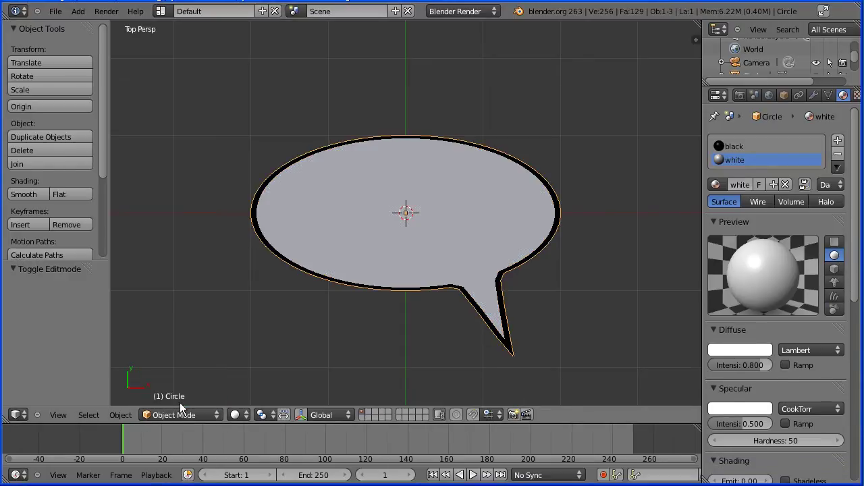
left_click(85, 12)
left_click(102, 75)
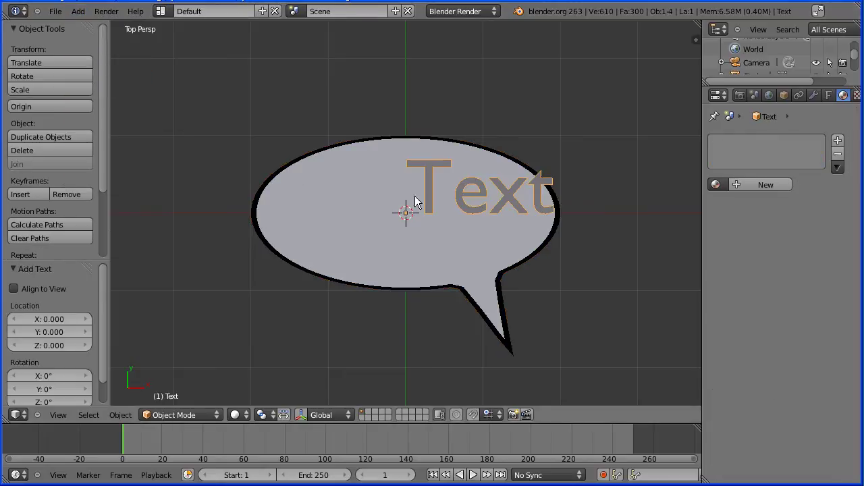
Step: Replace the placeholder word with two lines: 'Put your' and 'text here'
left_click(188, 412)
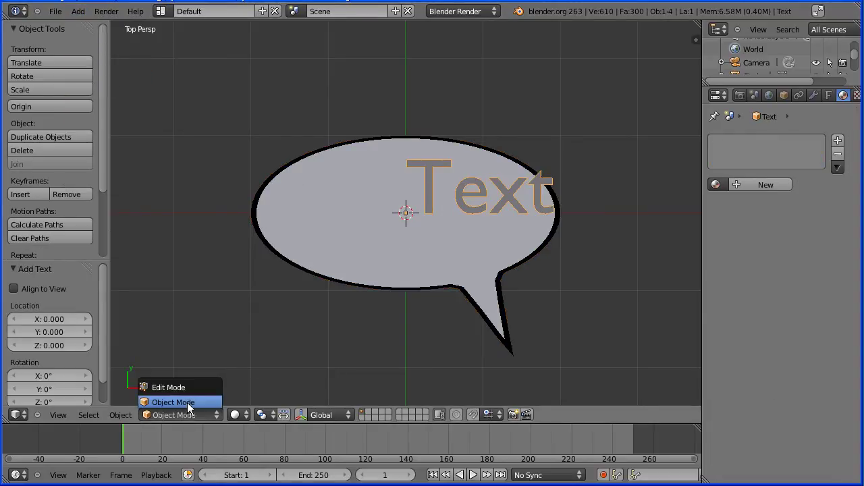
left_click(190, 386)
key("BackSpace")
key("BackSpace")
key("BackSpace")
key("BackSpace")
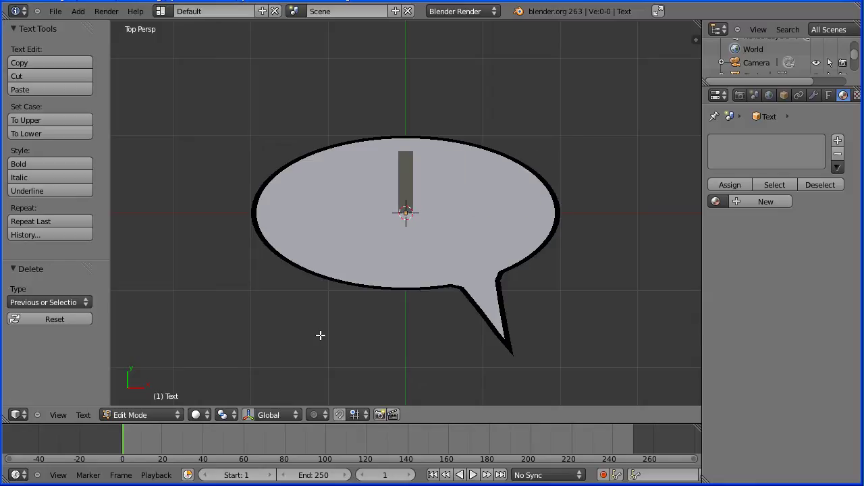
type("Put your")
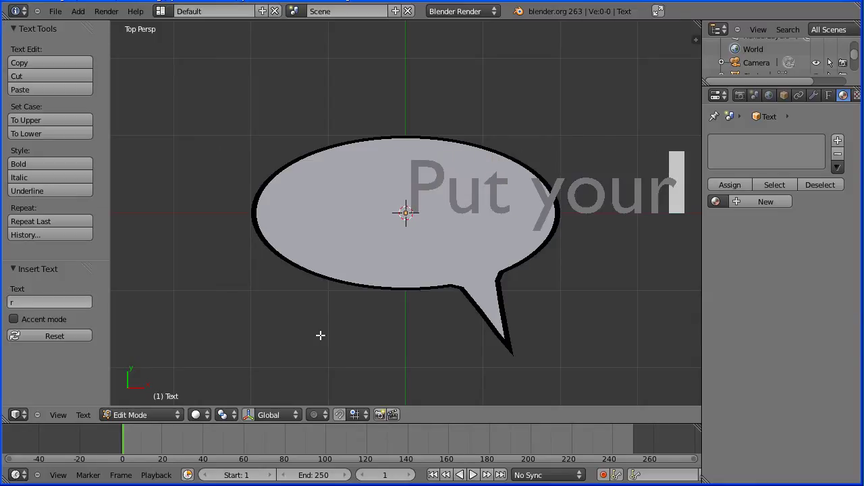
key("Return")
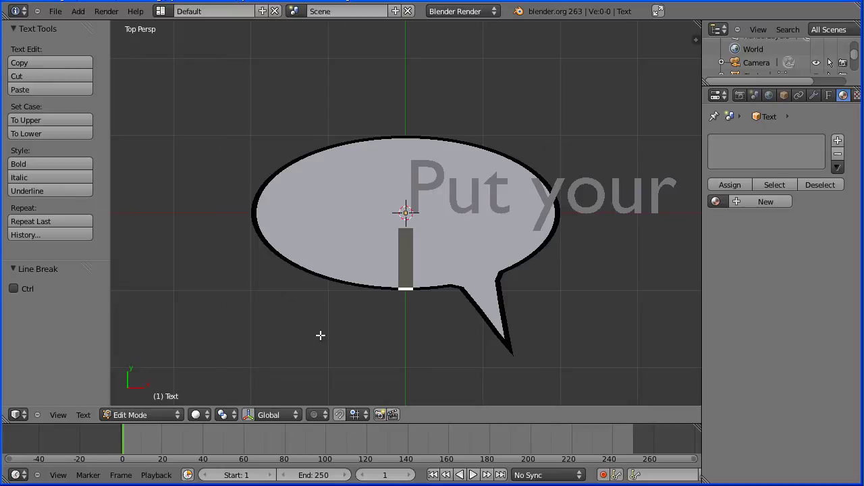
type("text here")
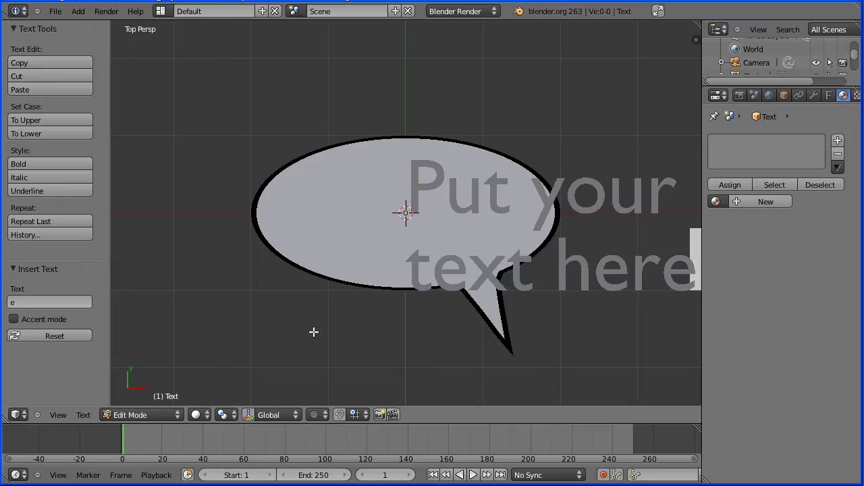
Step: In Object Mode, centre-align the text, set font size 0.660, and move it inside the bubble
left_click(147, 415)
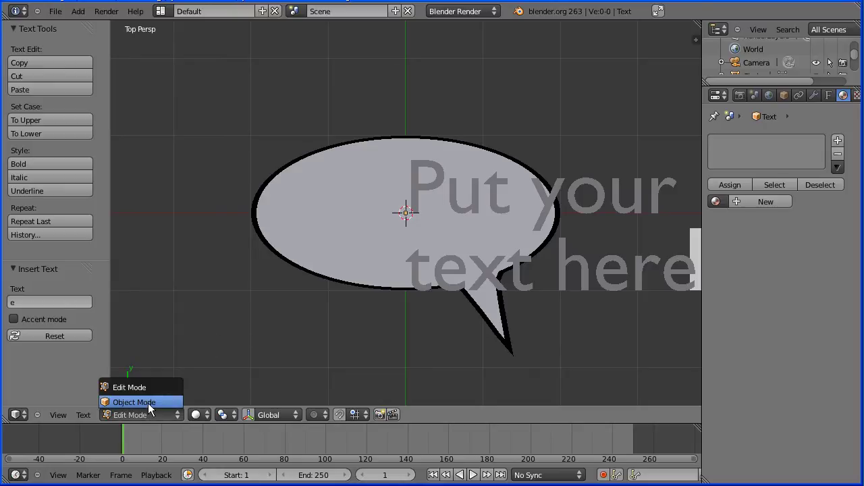
left_click(148, 403)
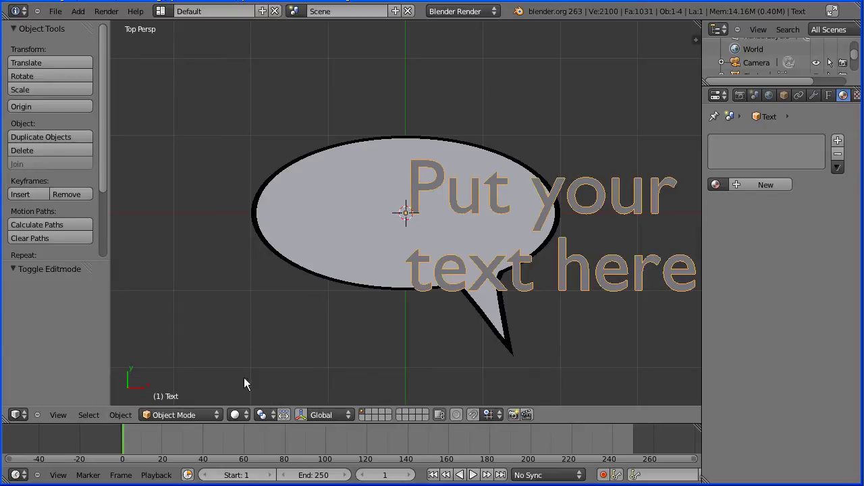
left_click(829, 95)
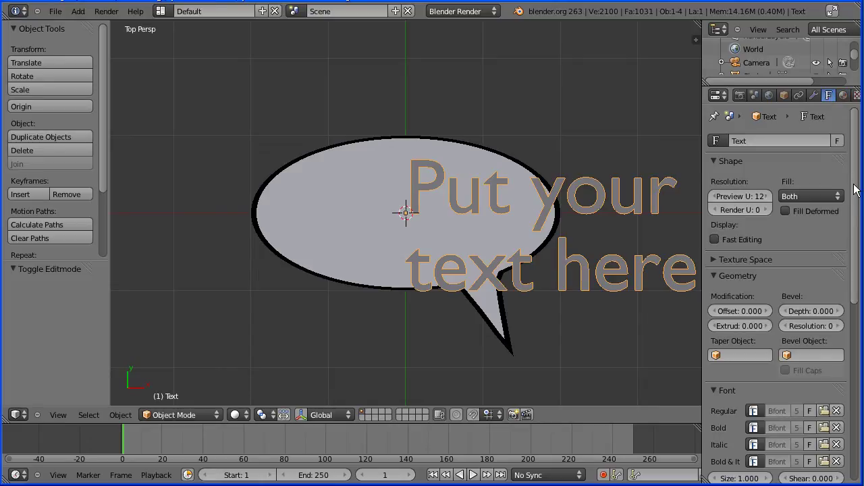
left_click_drag(854, 190, 858, 324)
left_click(747, 393)
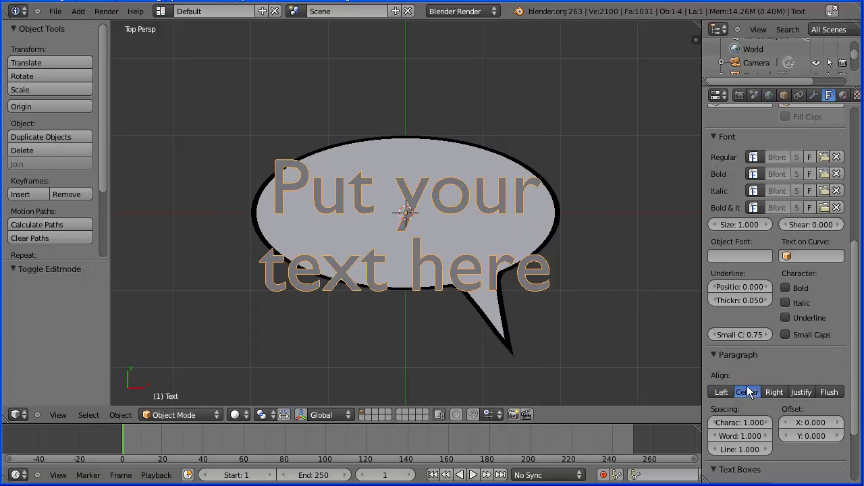
left_click_drag(739, 224, 722, 224)
key("g")
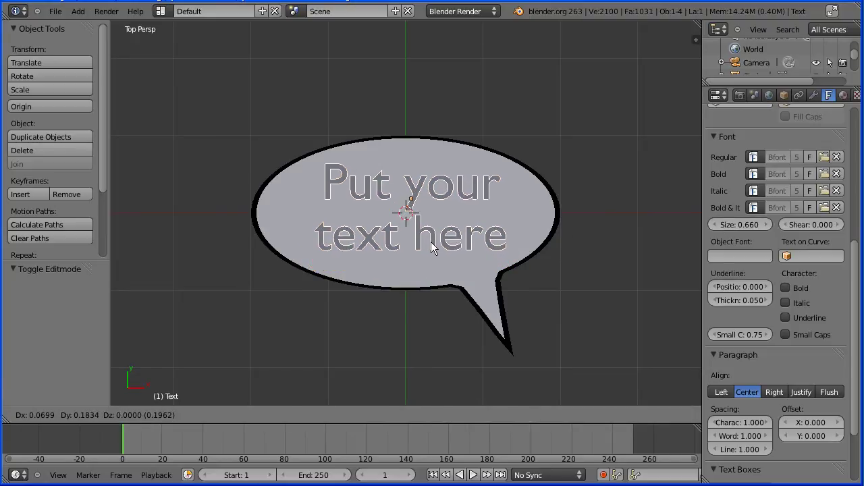
left_click(432, 248)
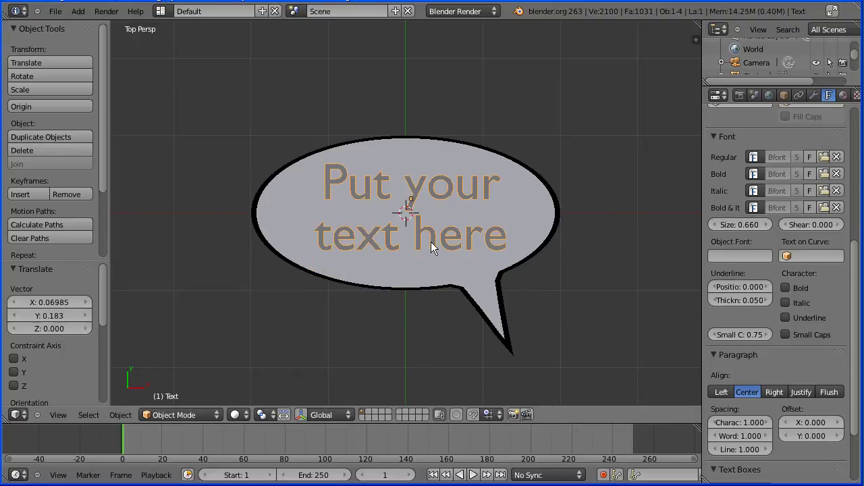
Step: Assign the existing 'black' material to the text object
left_click(842, 95)
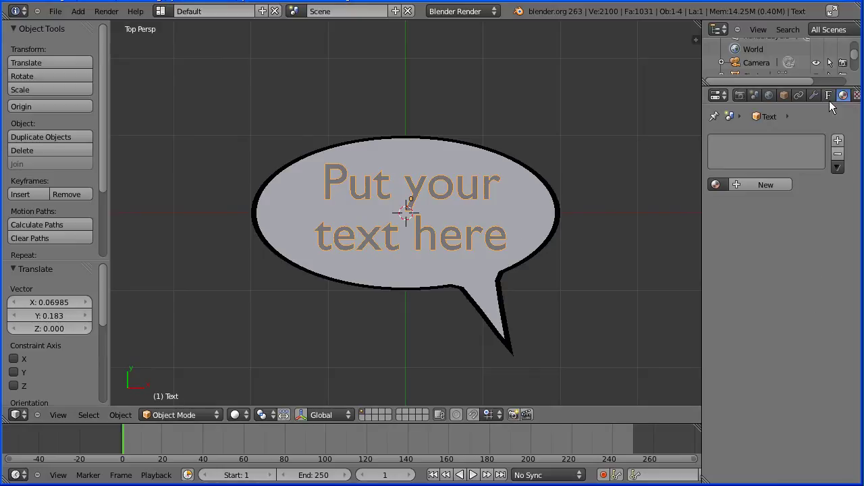
left_click(717, 184)
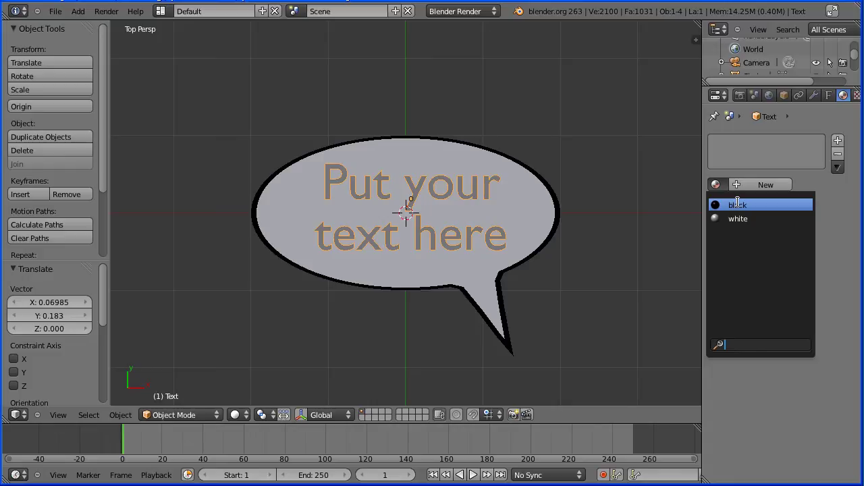
left_click(737, 204)
key("ctrl+z")
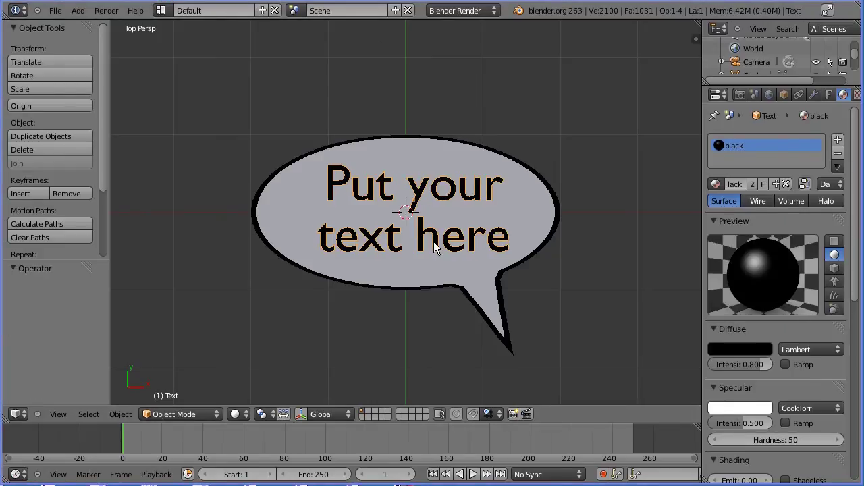
Step: Set the text's Z location to 0.010, just in front of the bubble
left_click(783, 94)
left_click(713, 221)
left_click(744, 222)
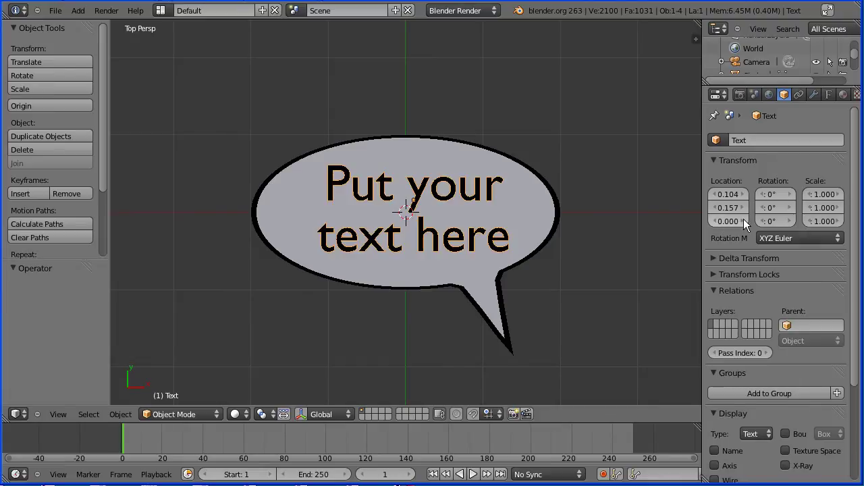
left_click(743, 222)
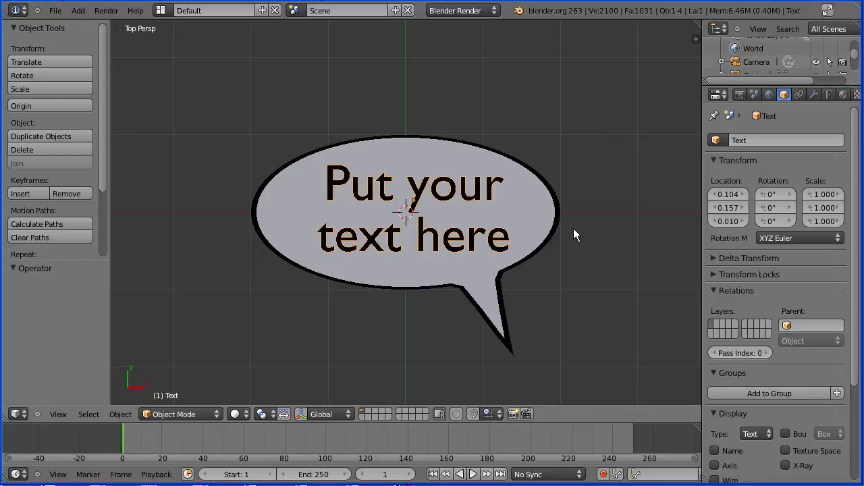
Step: Select the speech bubble shape and open the 3D view's Object menu
right_click(538, 212)
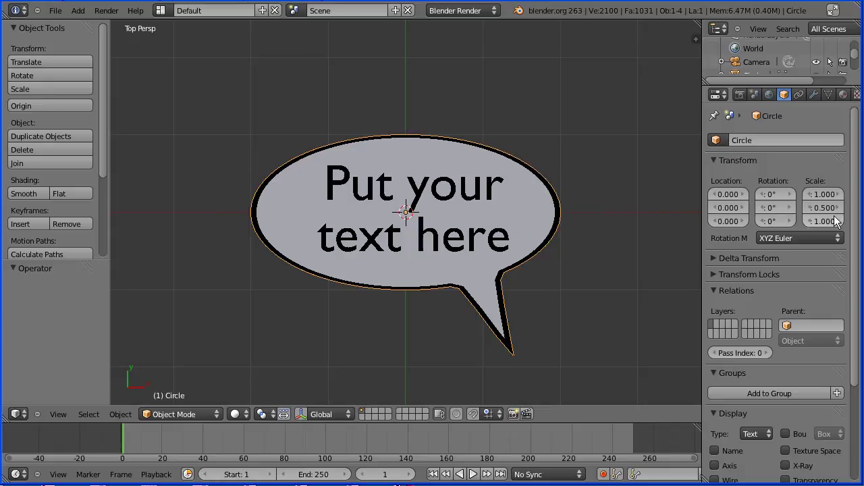
left_click(121, 414)
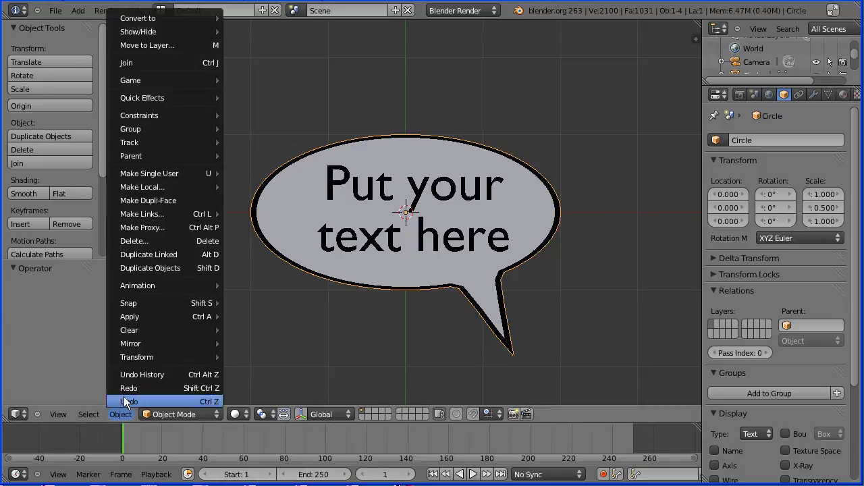
Step: Apply the bubble's scale and rename the shape to 'bubble'
mouse_move(156, 317)
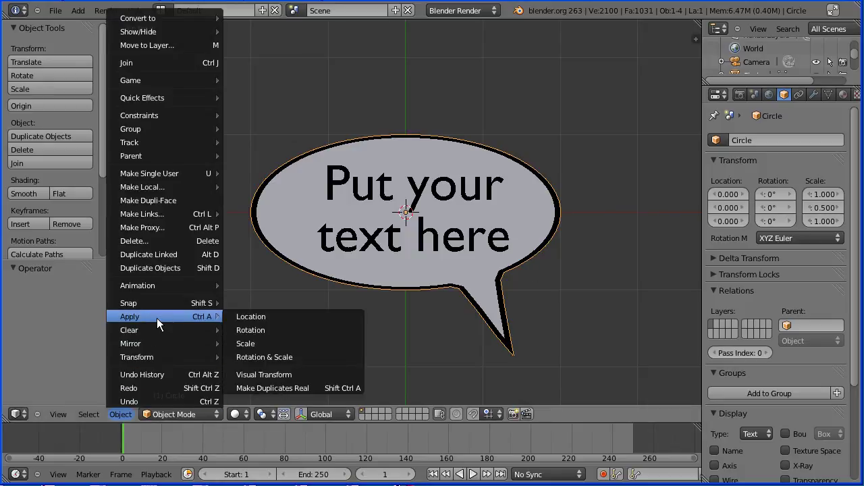
left_click(297, 342)
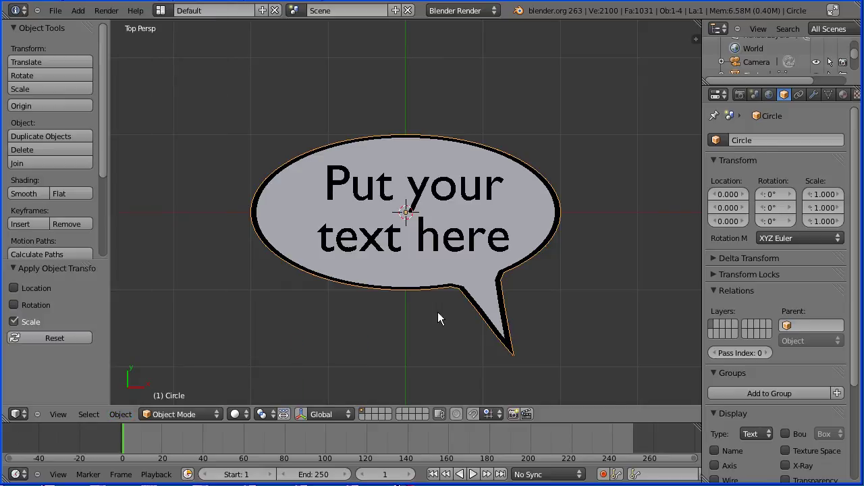
left_click(761, 140)
type("bub")
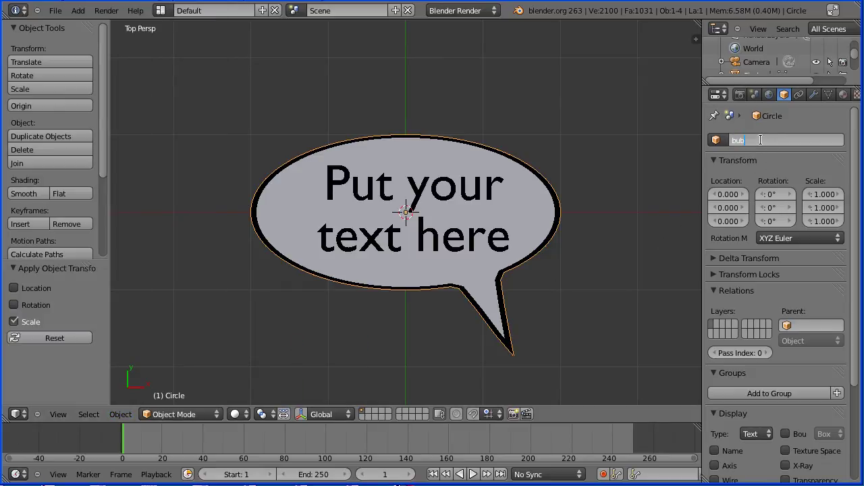
type("ble")
key("Return")
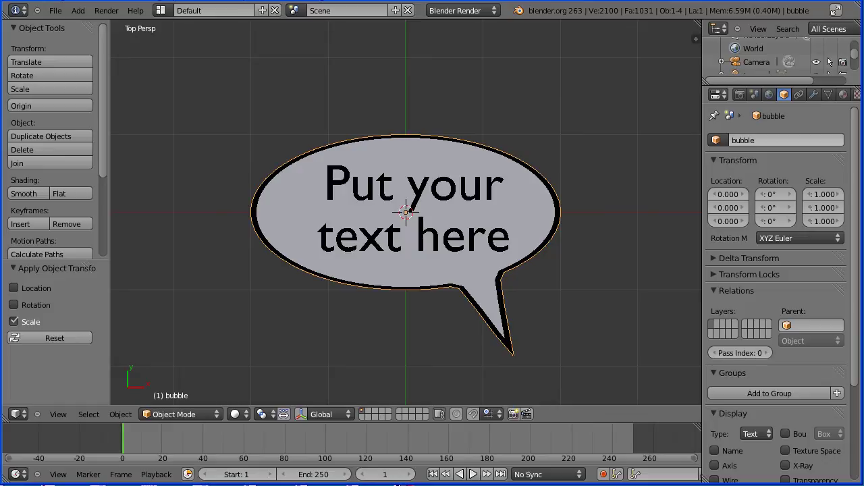
Step: Parent the text object to bubble
right_click(496, 250)
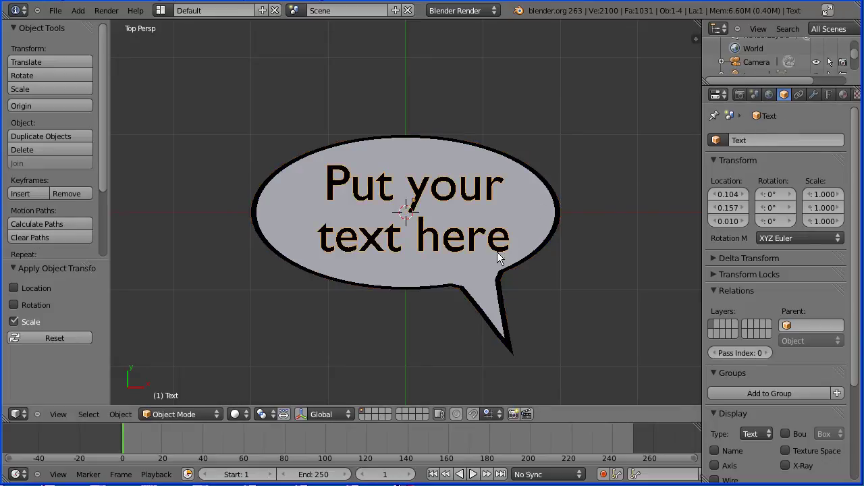
left_click(808, 325)
left_click(800, 345)
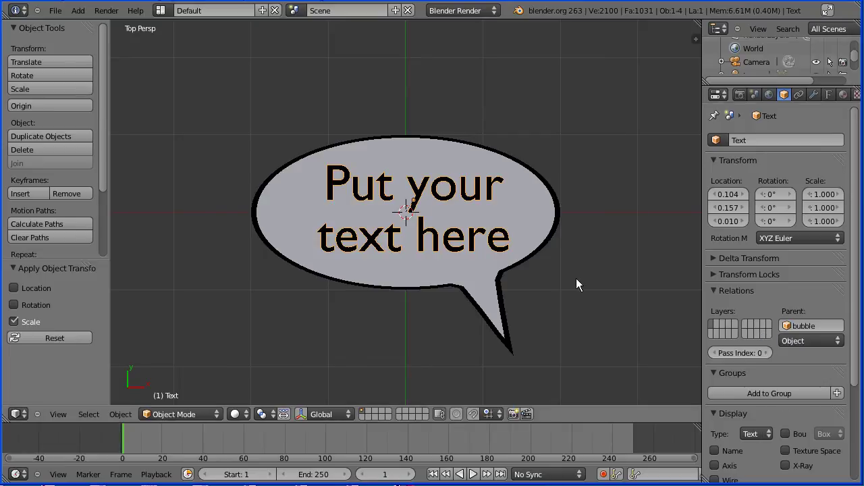
Step: Test the parenting by moving the bubble, then reset its location
right_click(545, 235)
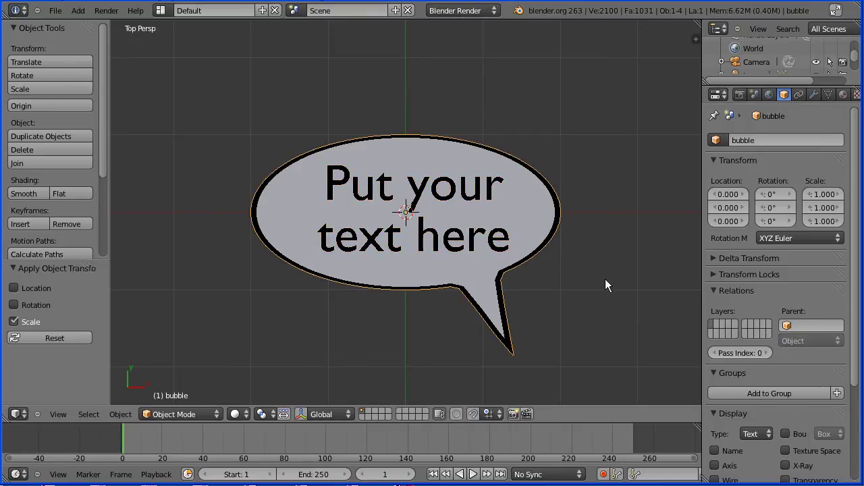
key("g")
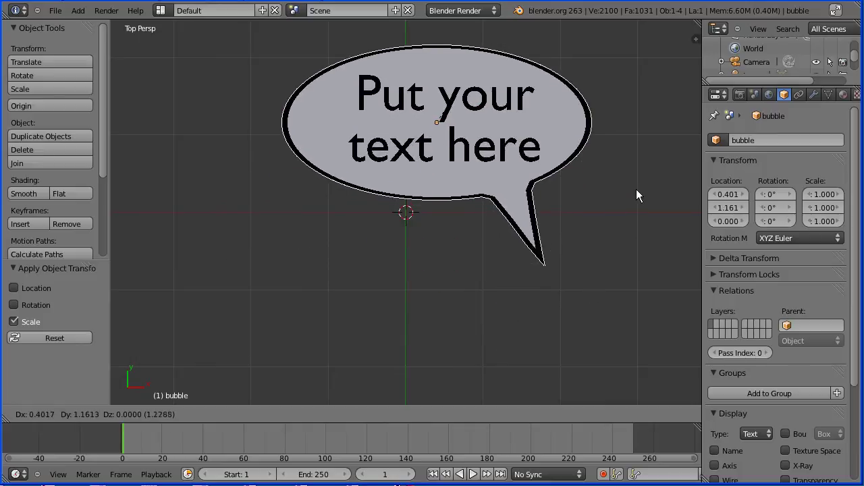
left_click(636, 192)
key("alt+g")
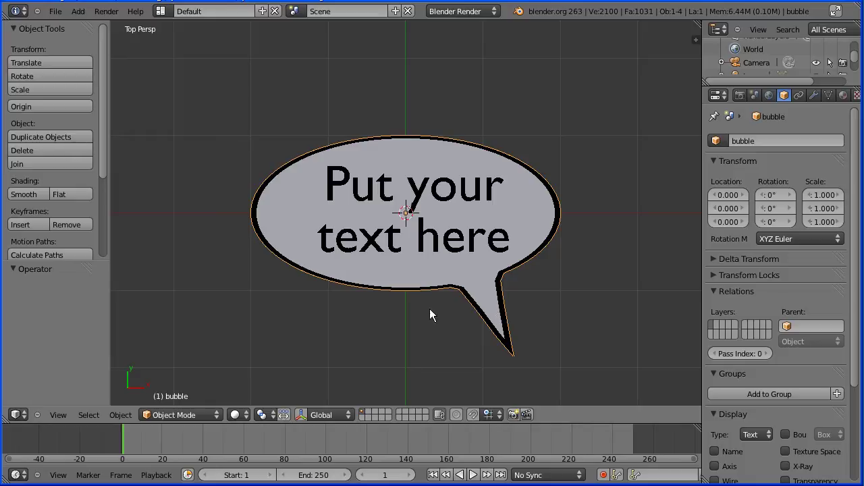
key("s")
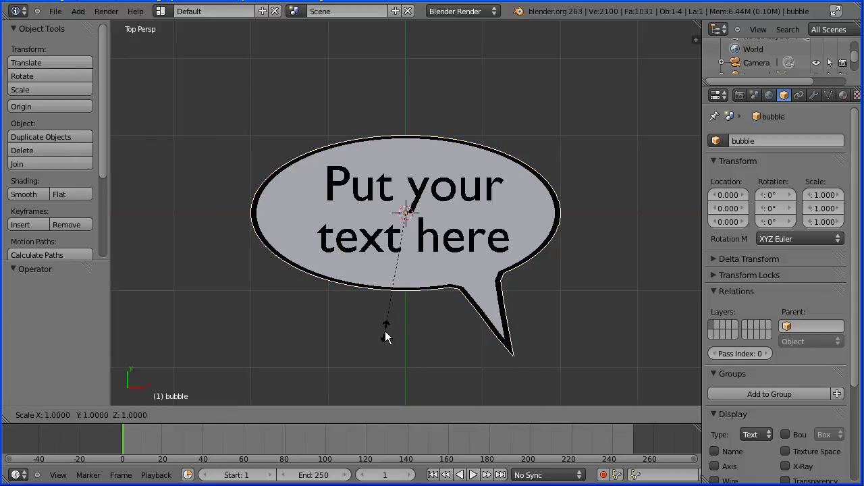
type("x")
type("-1")
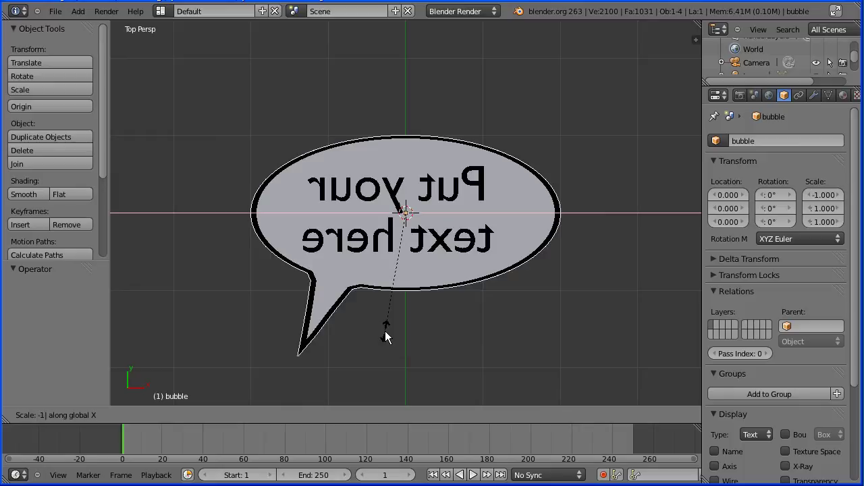
key("Return")
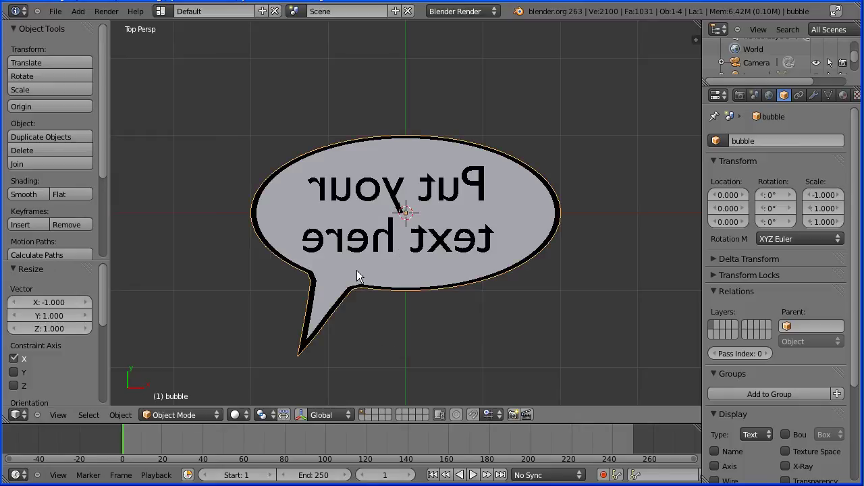
key("ctrl+z")
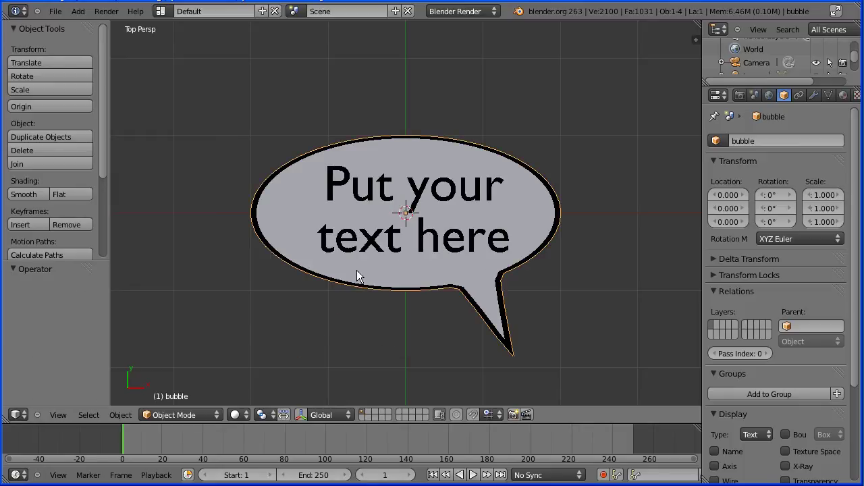
Step: Clear the text object's parent so it is no longer attached to bubble
right_click(390, 235)
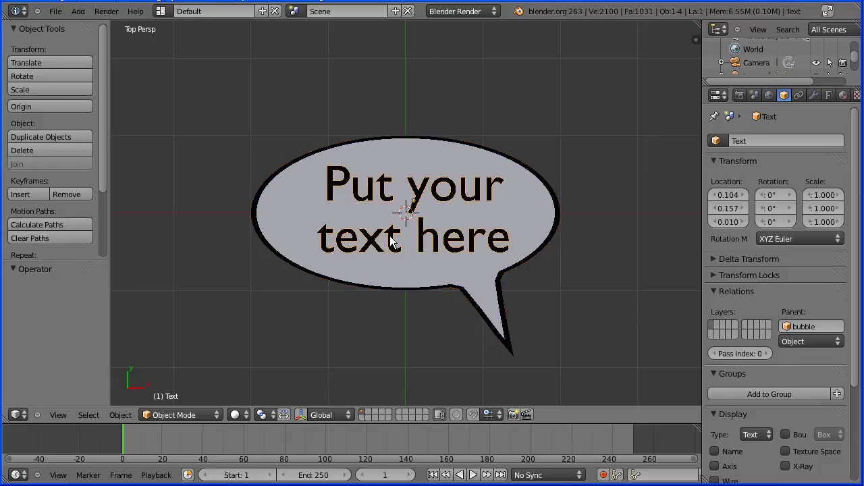
left_click(810, 331)
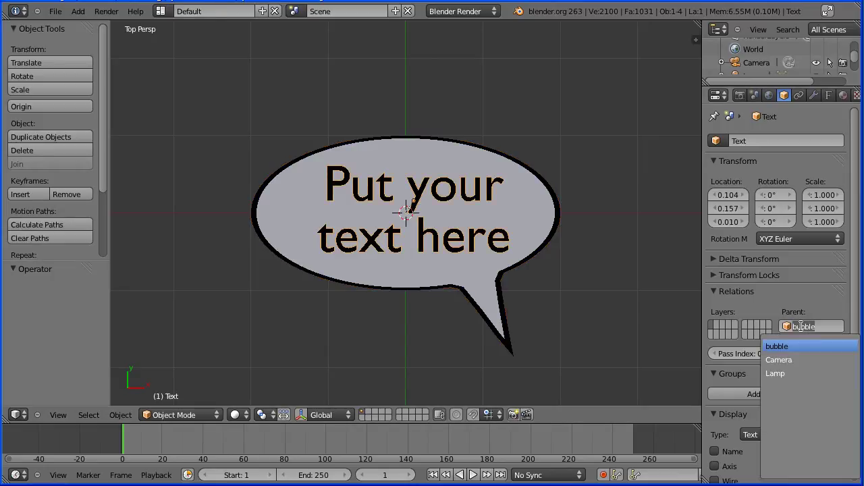
key("BackSpace")
key("Return")
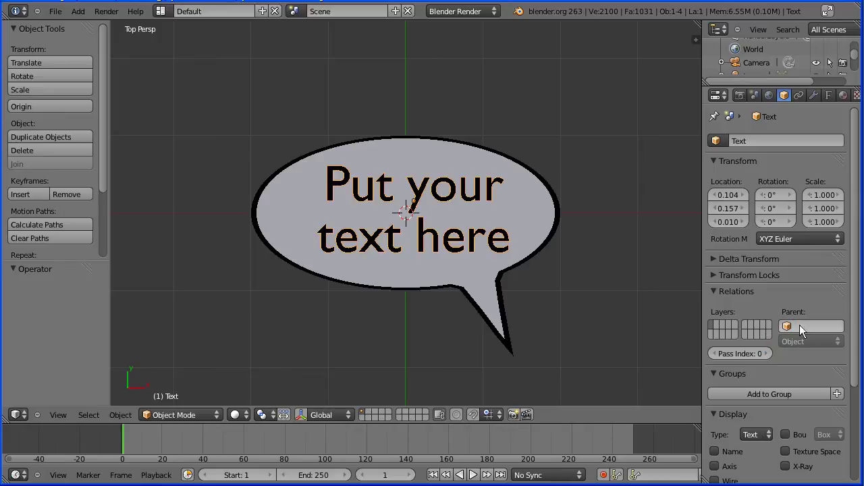
Step: Mirror the bubble by scaling it to -1 along X
right_click(532, 223)
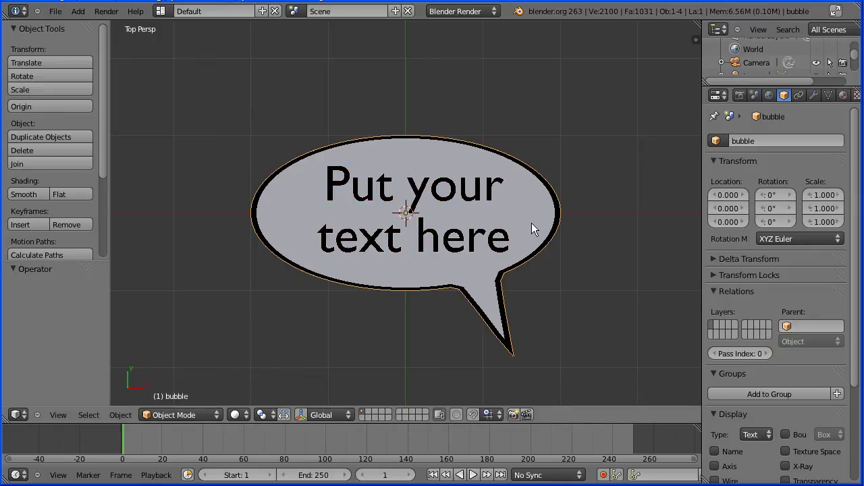
key("s")
key("x")
key("0")
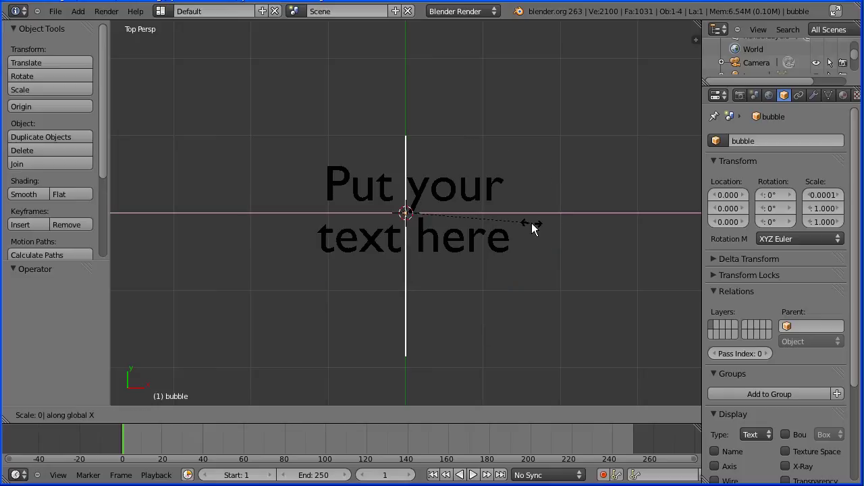
key("BackSpace")
type("-1")
key("Return")
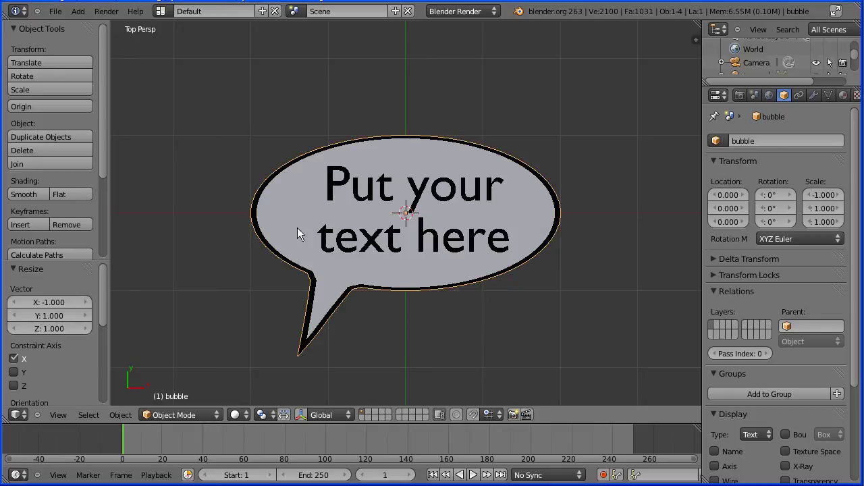
Step: Apply the mirrored bubble's scale back to 1.000
left_click(124, 419)
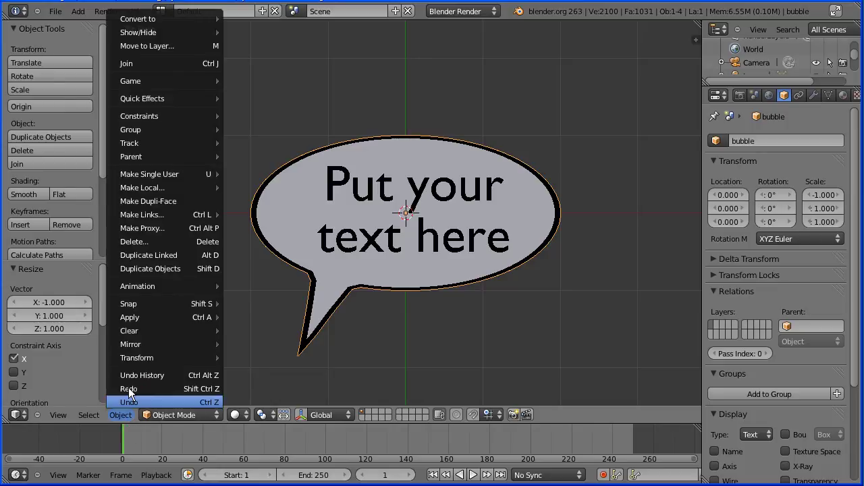
mouse_move(177, 317)
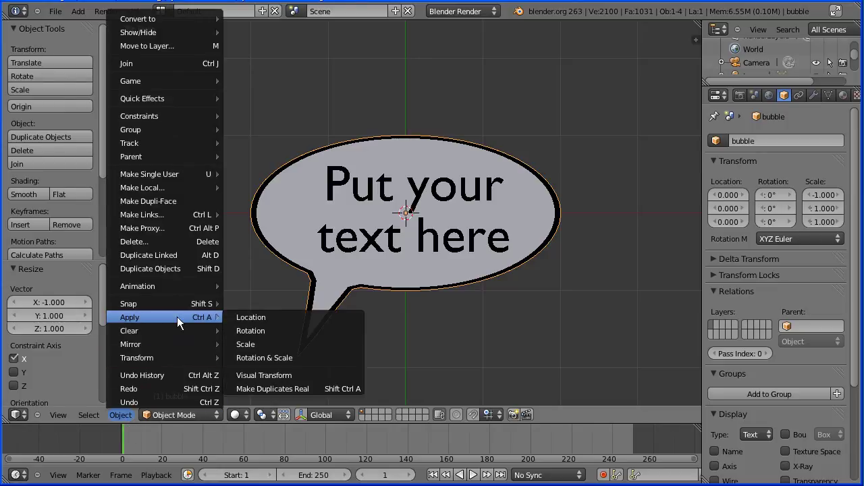
left_click(261, 345)
Step: Parent the text object to bubble again
right_click(395, 243)
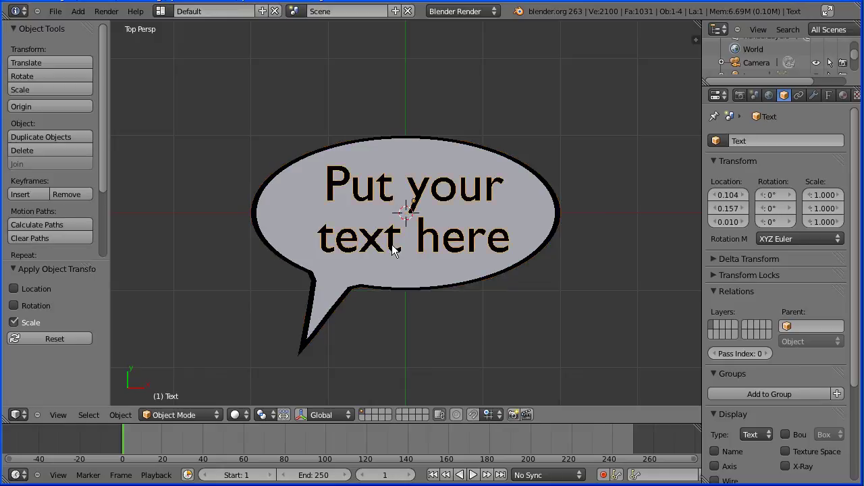
left_click(802, 326)
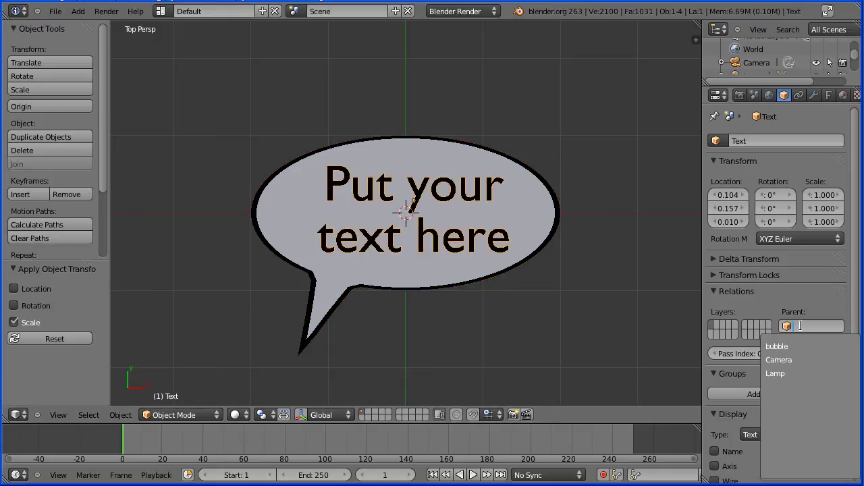
left_click(770, 345)
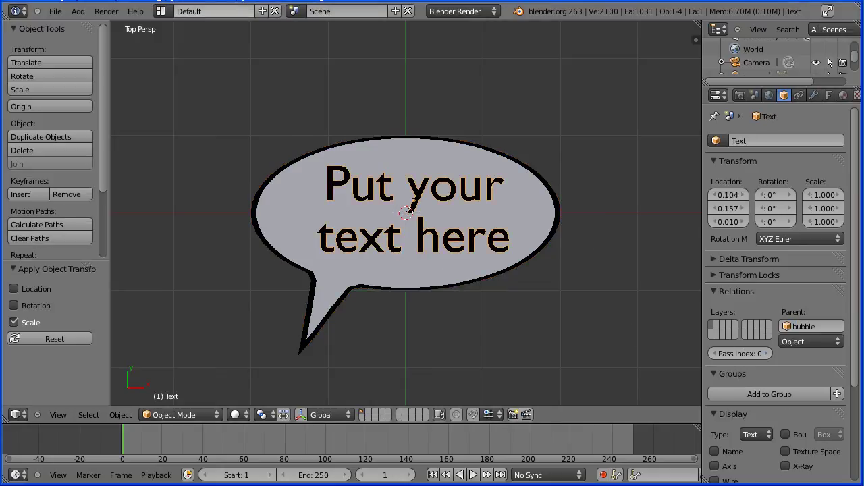
Step: Select the bubble and switch the viewport to Texture shading
right_click(539, 216)
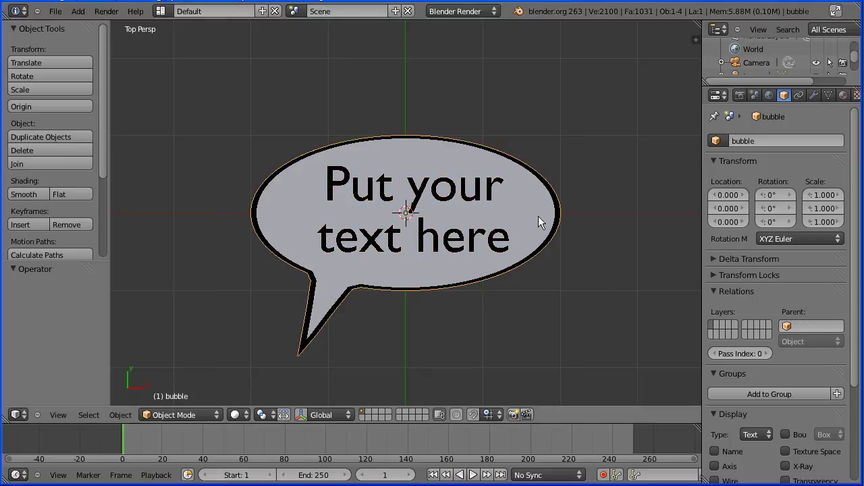
left_click(240, 415)
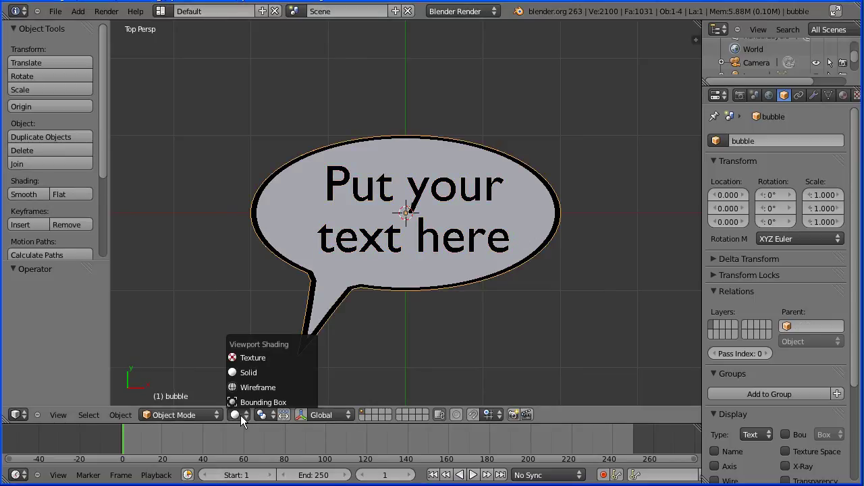
left_click(302, 363)
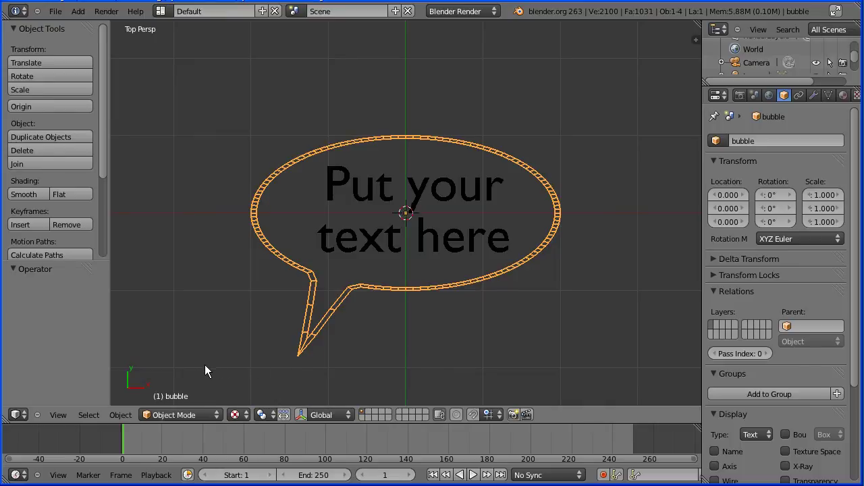
Step: Flip the normals of all the bubble's faces in Edit Mode, then return to Object Mode
left_click(189, 415)
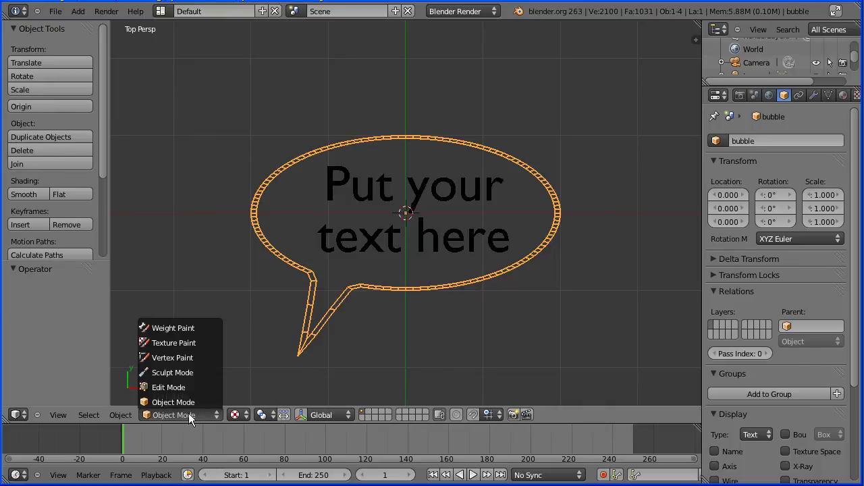
left_click(211, 388)
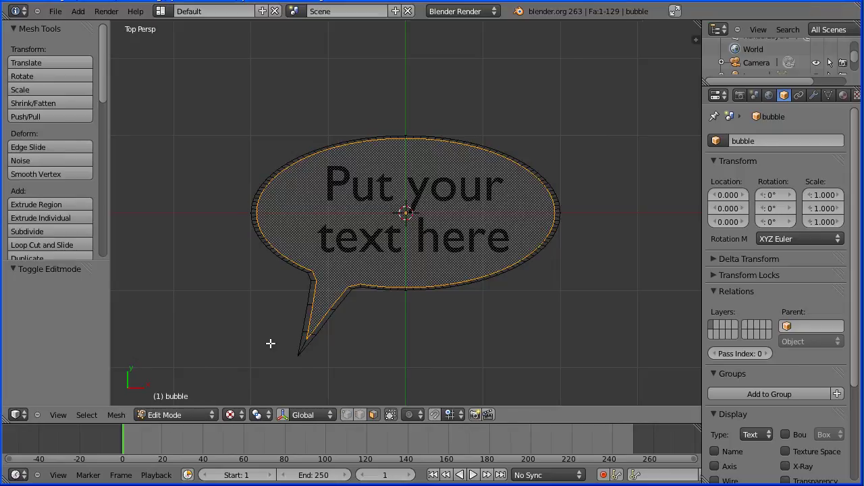
key("a")
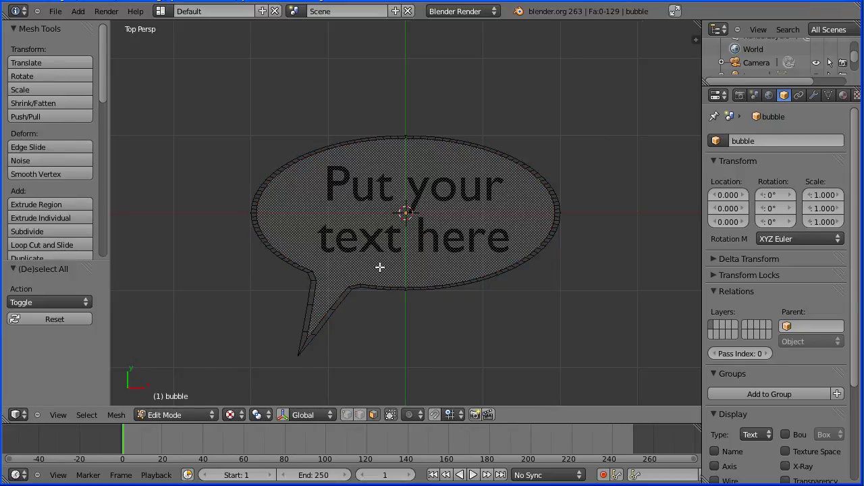
key("a")
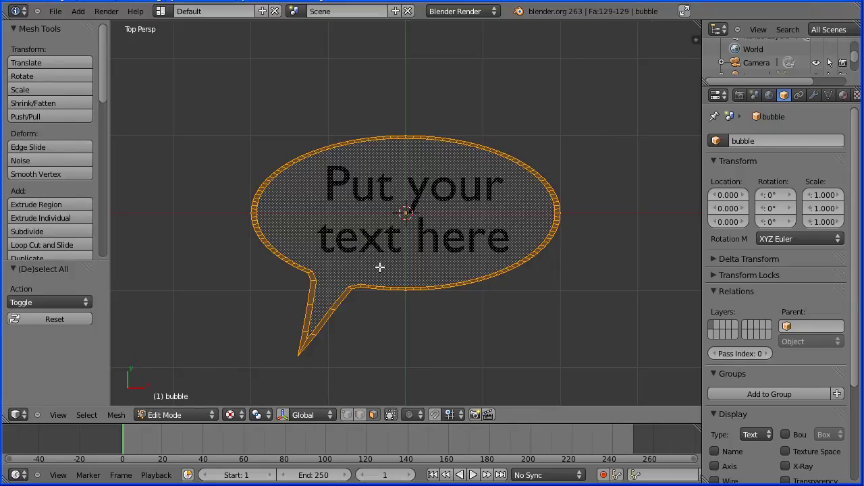
left_click(122, 419)
mouse_move(183, 182)
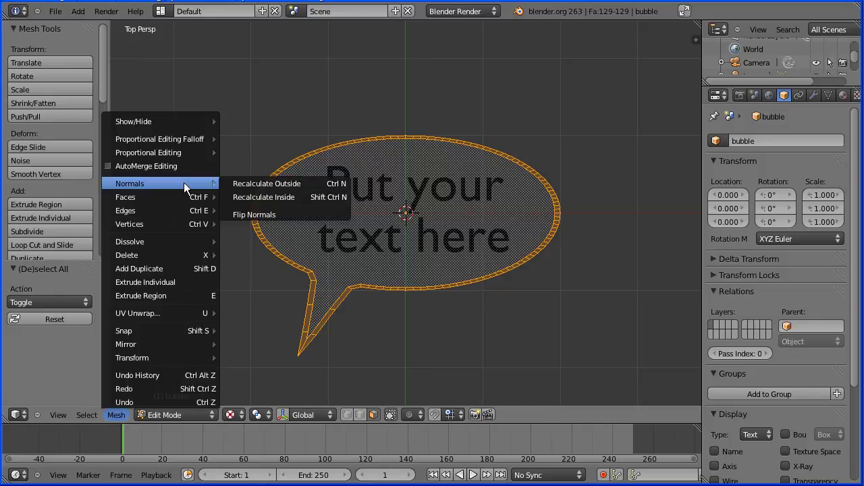
left_click(310, 215)
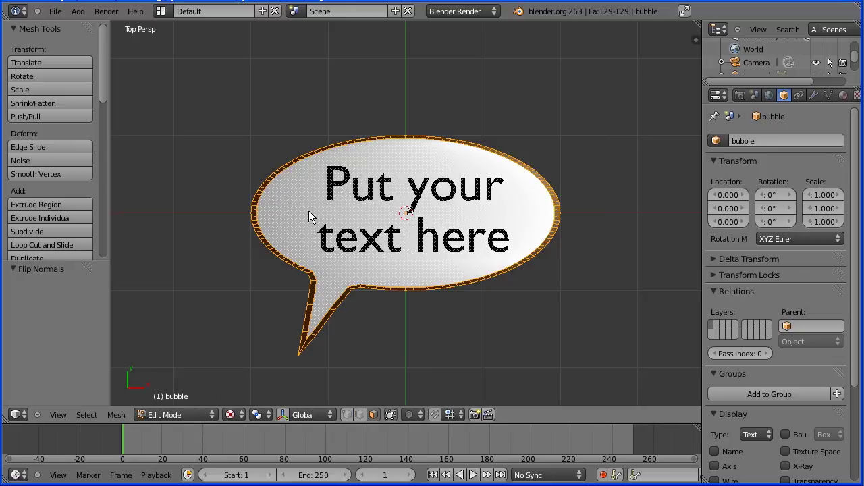
left_click(165, 414)
left_click(169, 401)
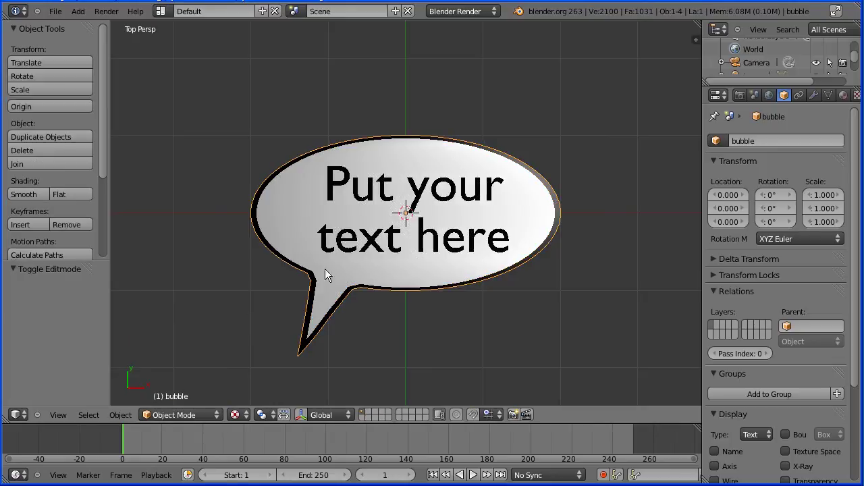